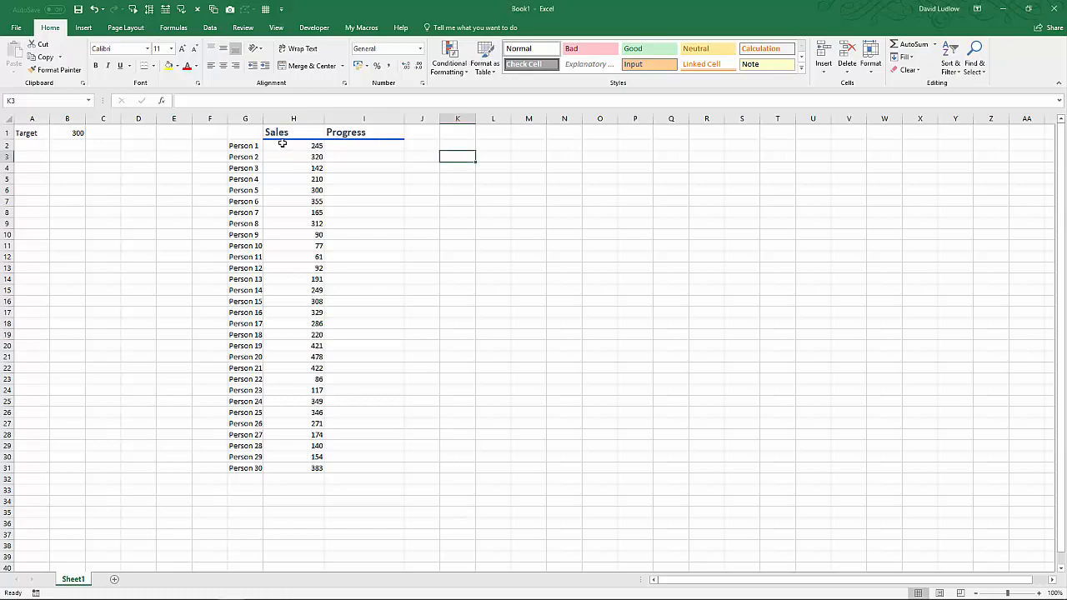
# Apply the Light Blue gradient-fill data bars to the Sales values in H2:H31.
pyautogui.moveTo(282, 144); pyautogui.dragTo(291, 248)
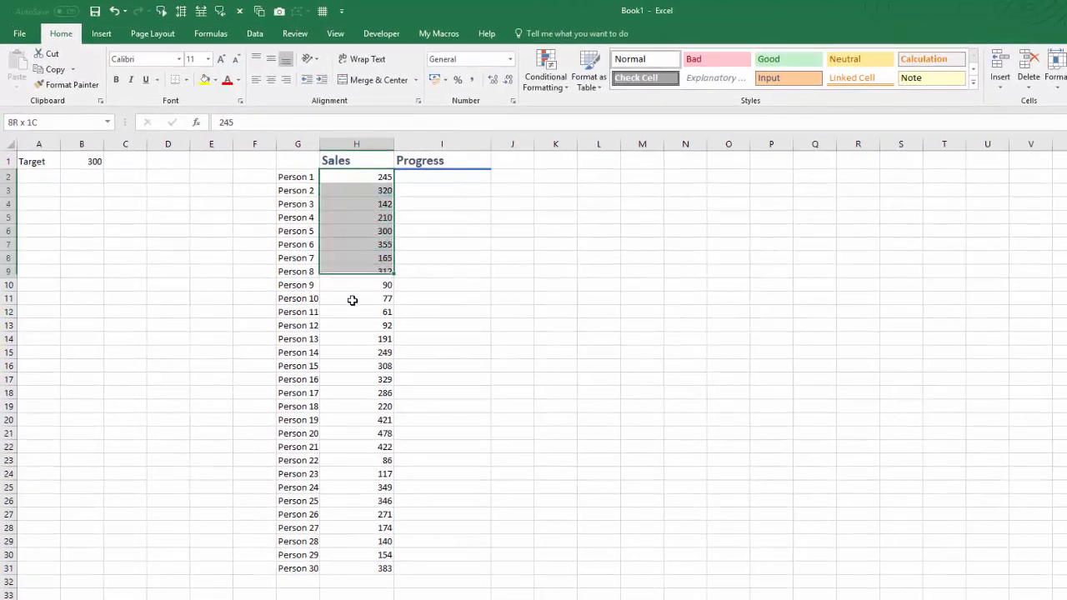
pyautogui.moveTo(352, 300); pyautogui.dragTo(356, 569)
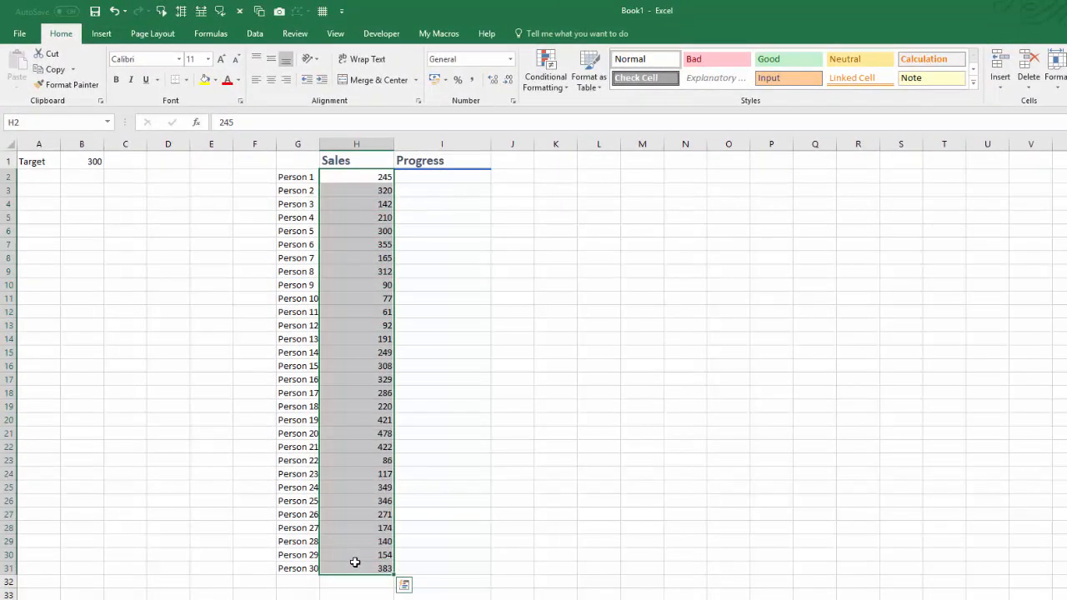
pyautogui.click(558, 84)
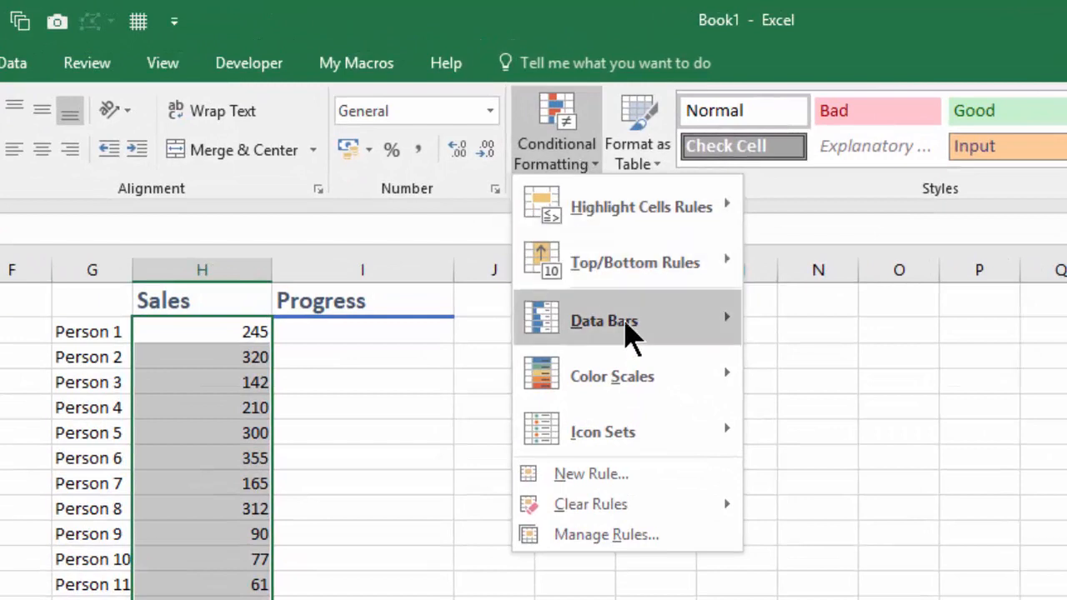
pyautogui.moveTo(626, 335)
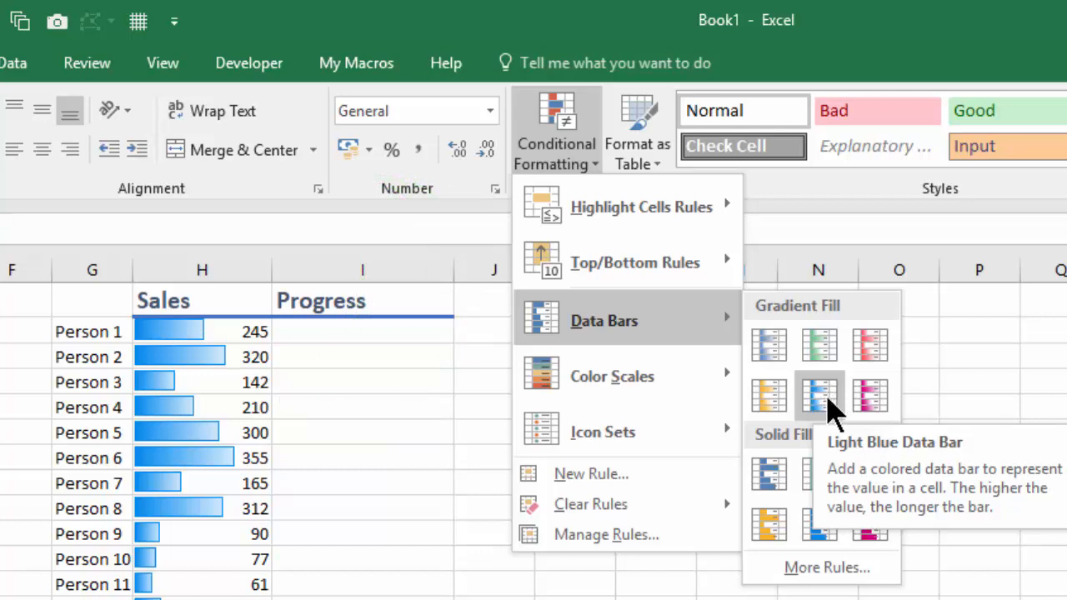
pyautogui.click(829, 408)
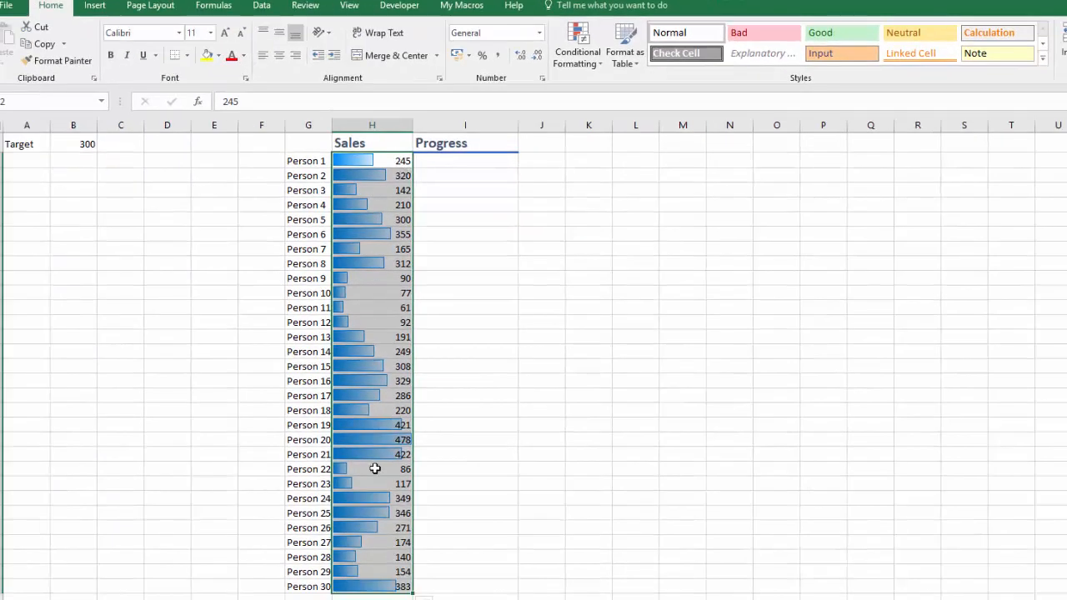
pyautogui.click(475, 467)
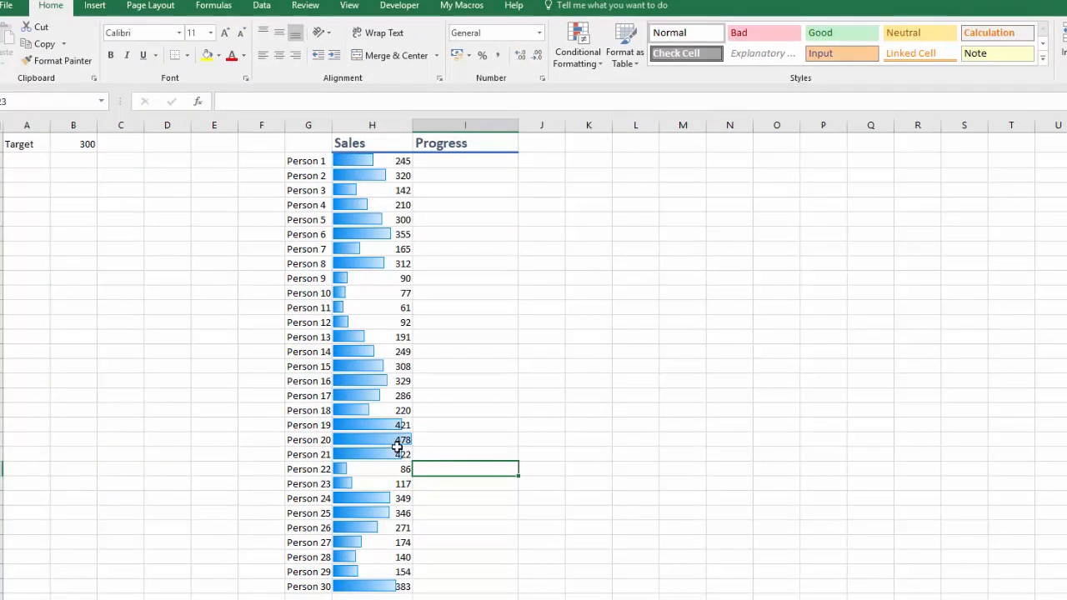
# Change Person 20's sales figure to 1000.
pyautogui.click(433, 436)
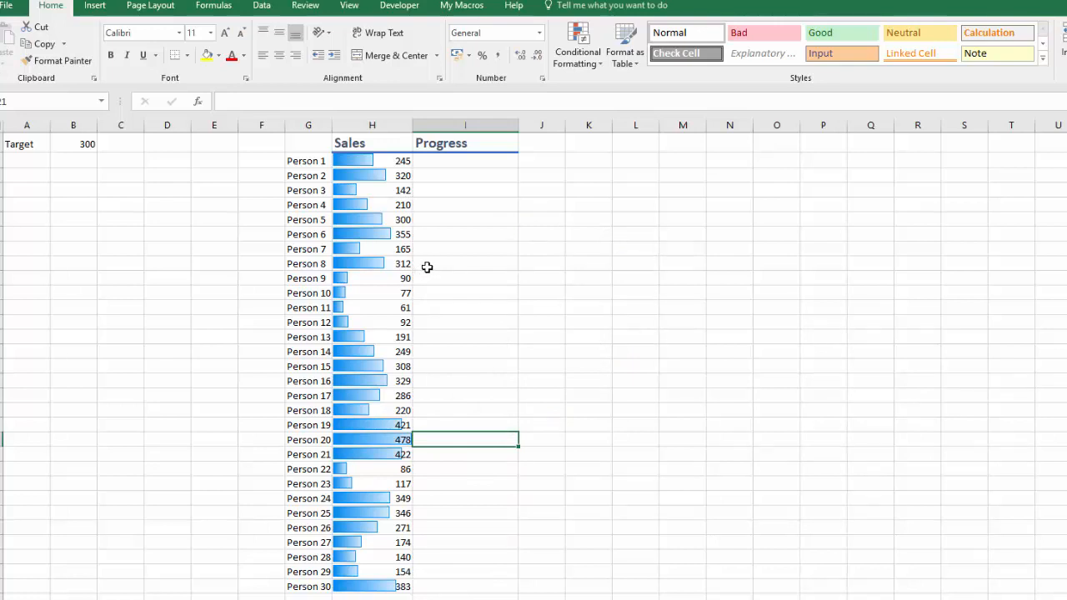
pyautogui.click(384, 439)
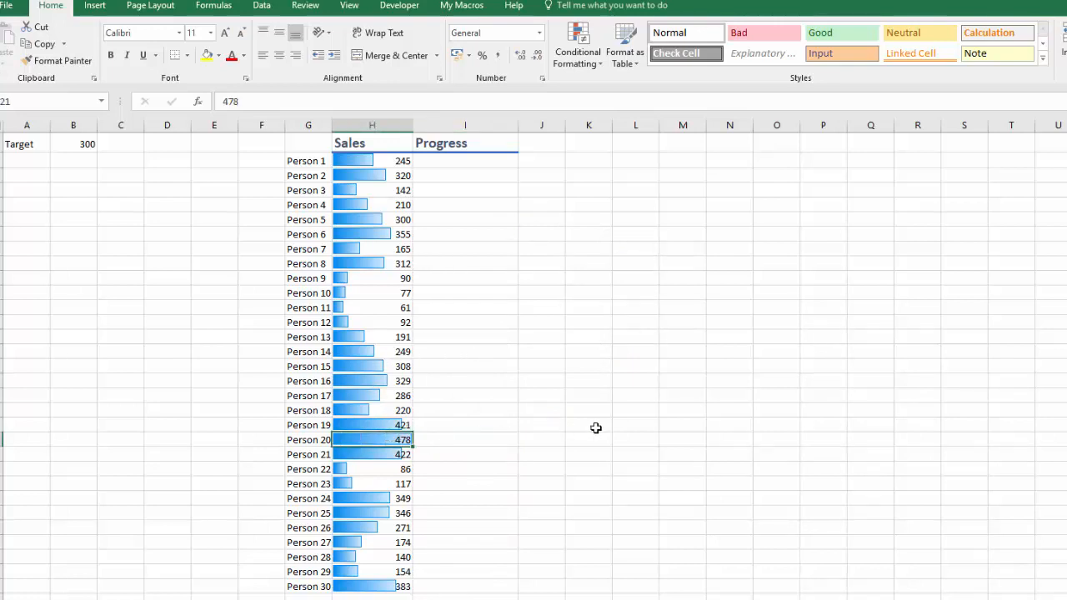
pyautogui.write('1000')
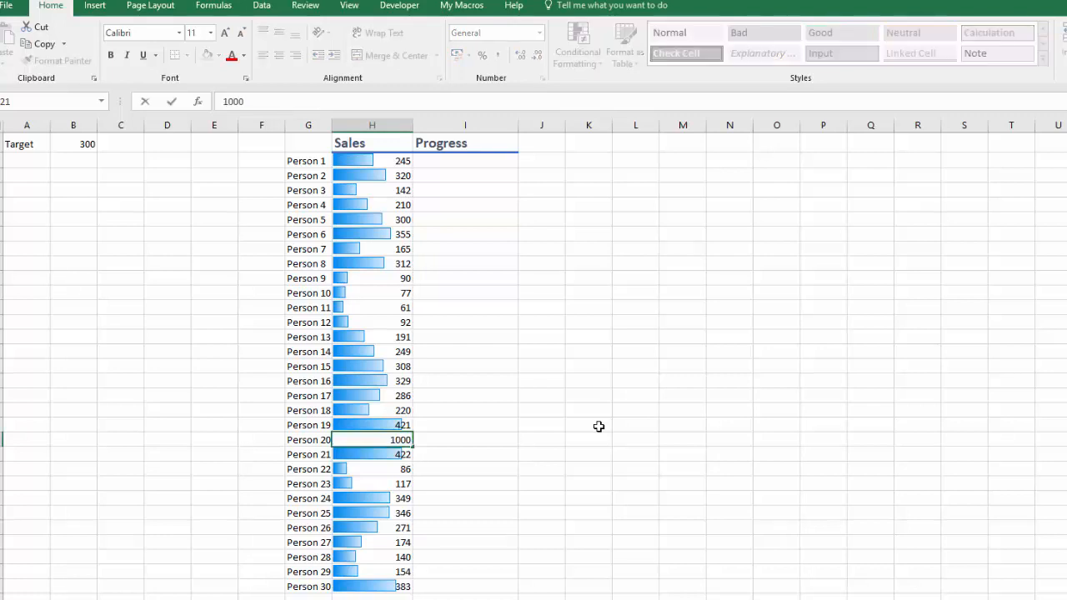
pyautogui.press('Return')
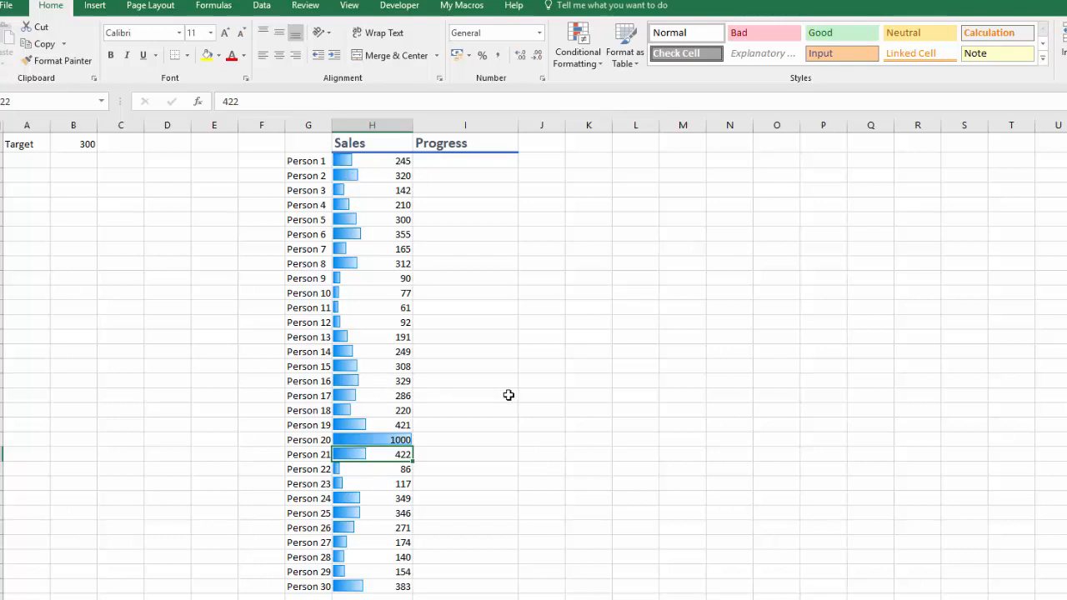
# Edit the data bar rule on the Sales values H2:H31, setting its maximum type to Number with a value of 500.
pyautogui.moveTo(369, 159)
pyautogui.mouseDown()
pyautogui.moveTo(405, 198)
pyautogui.moveTo(339, 431)
pyautogui.moveTo(370, 585)
pyautogui.mouseUp()
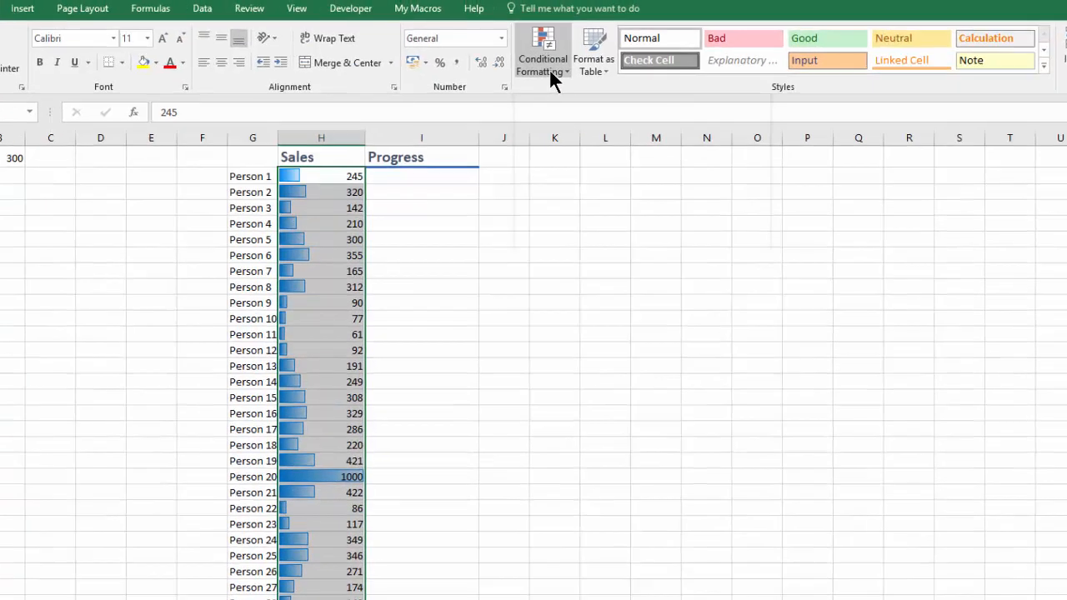
pyautogui.click(585, 70)
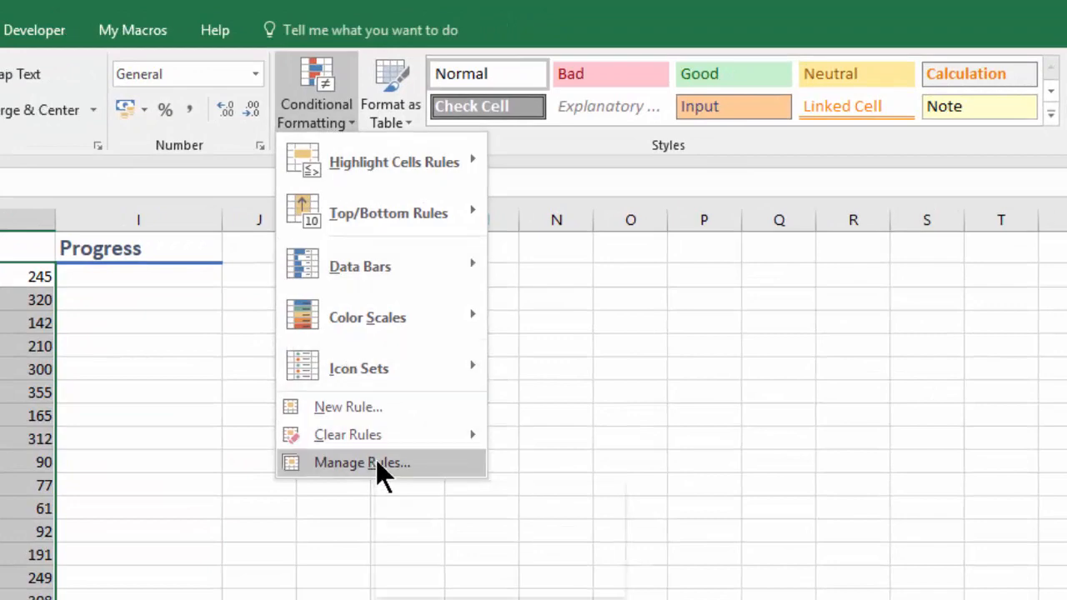
pyautogui.press('Escape')
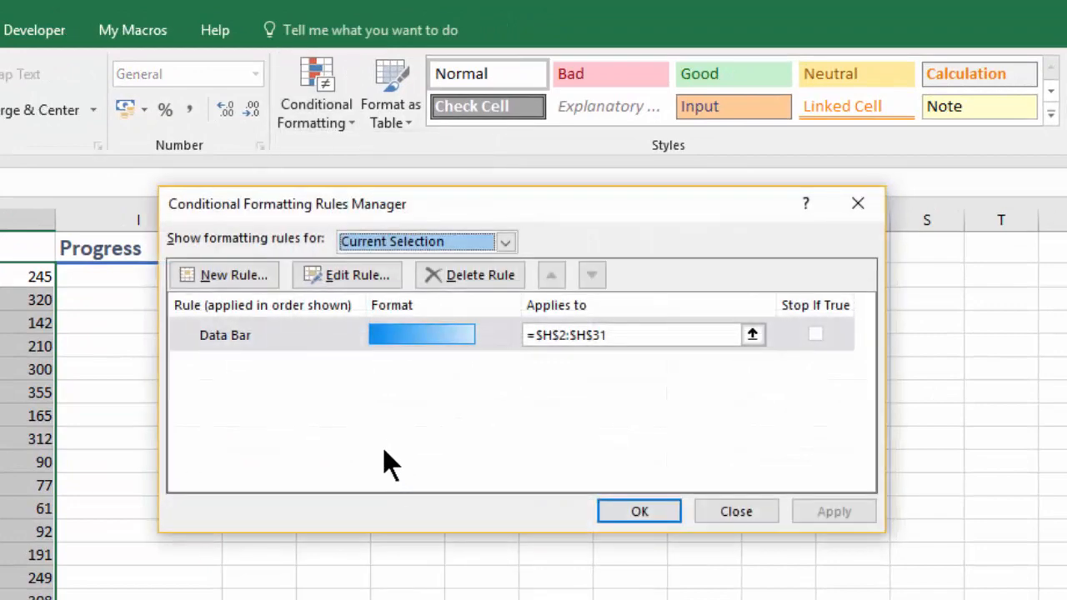
pyautogui.click(325, 334)
pyautogui.click(329, 272)
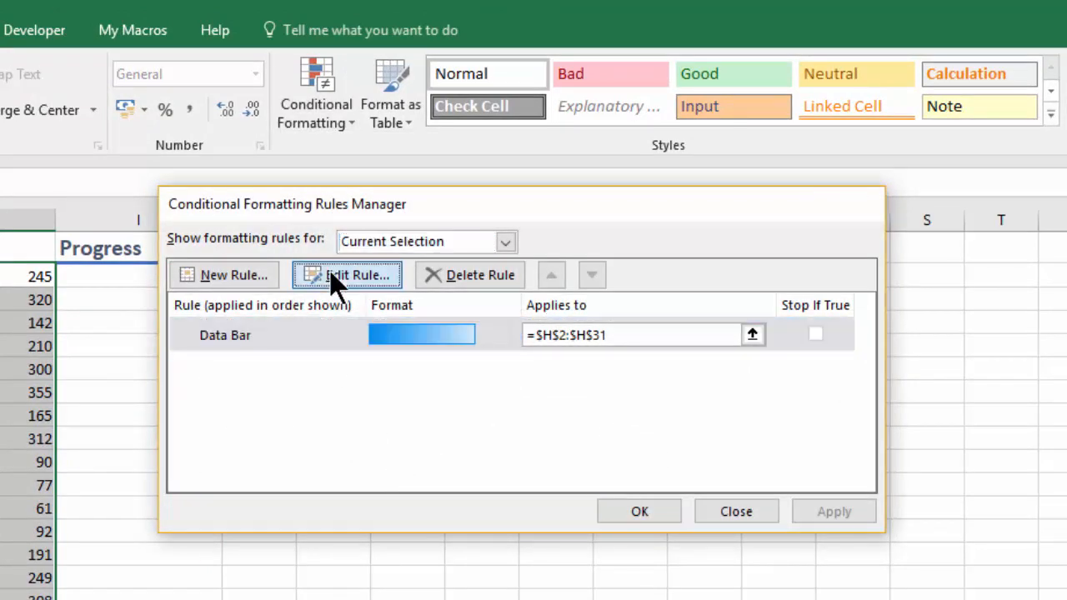
pyautogui.moveTo(480, 85); pyautogui.dragTo(354, 65)
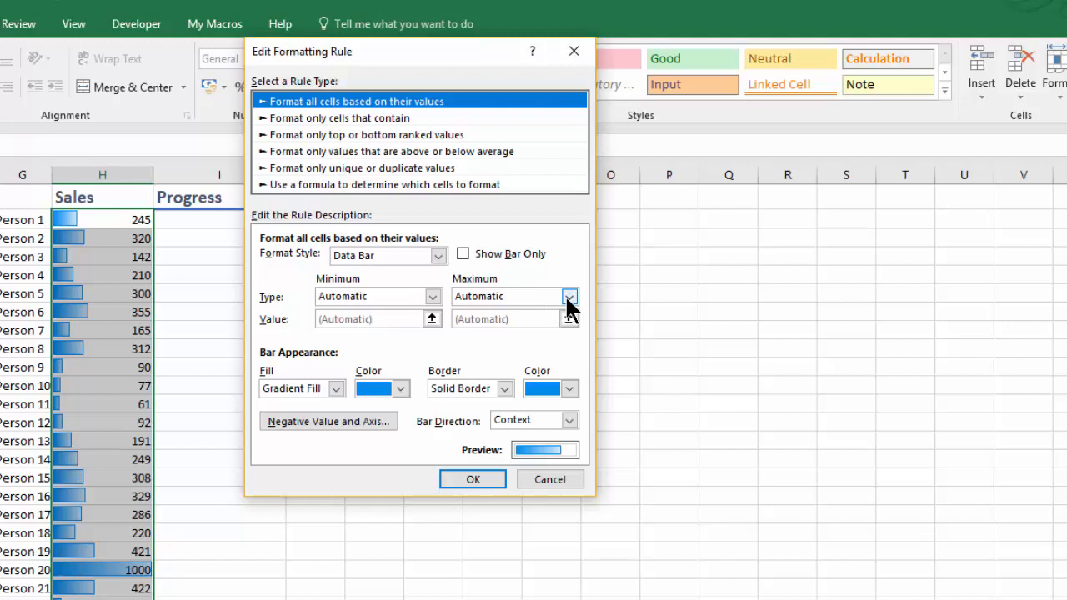
pyautogui.click(568, 298)
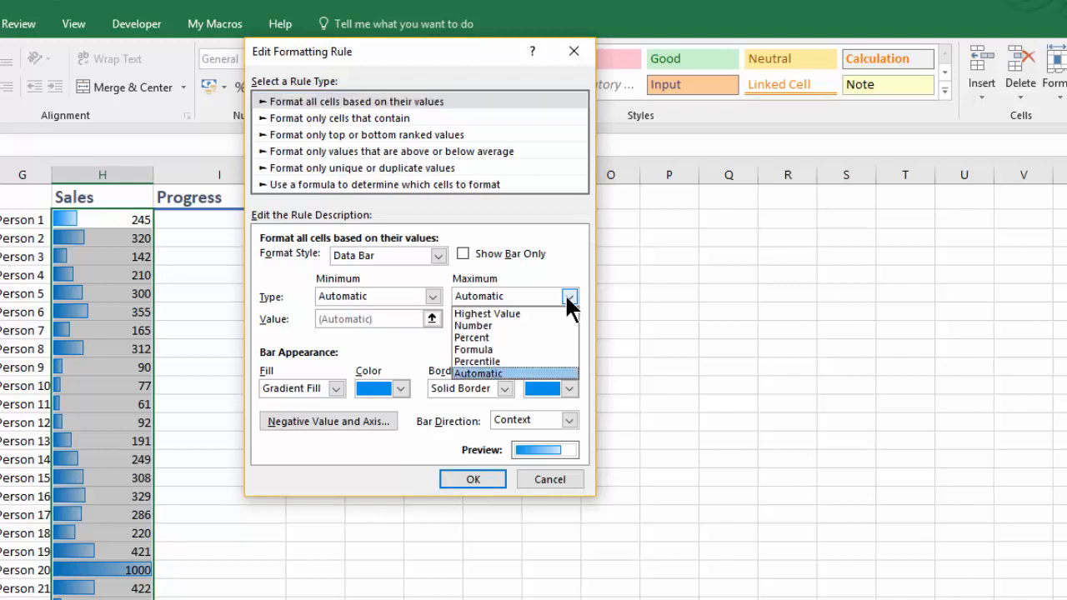
pyautogui.click(494, 323)
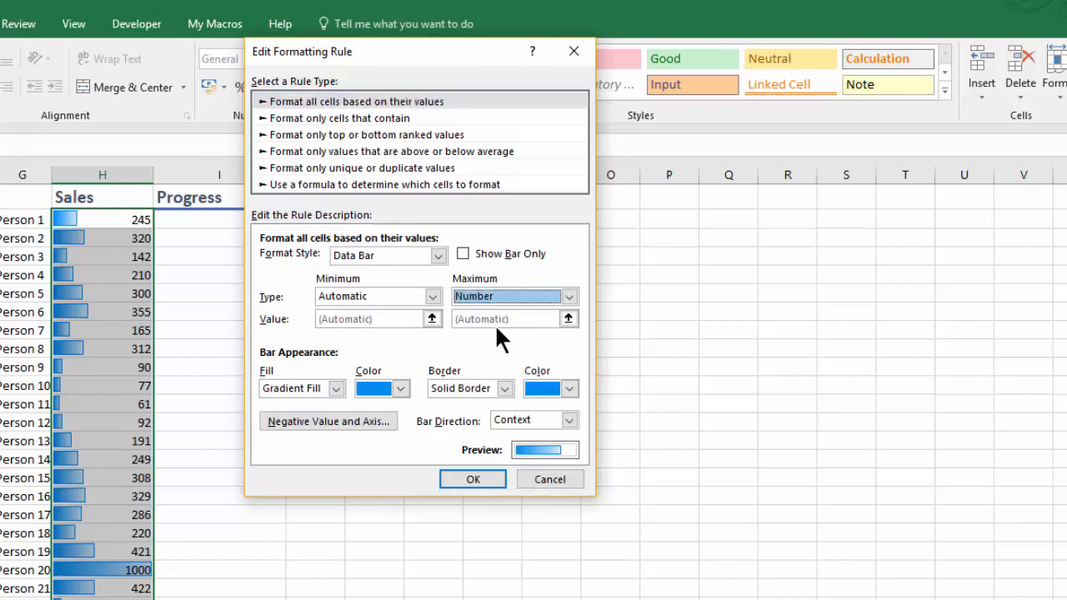
pyautogui.click(457, 319)
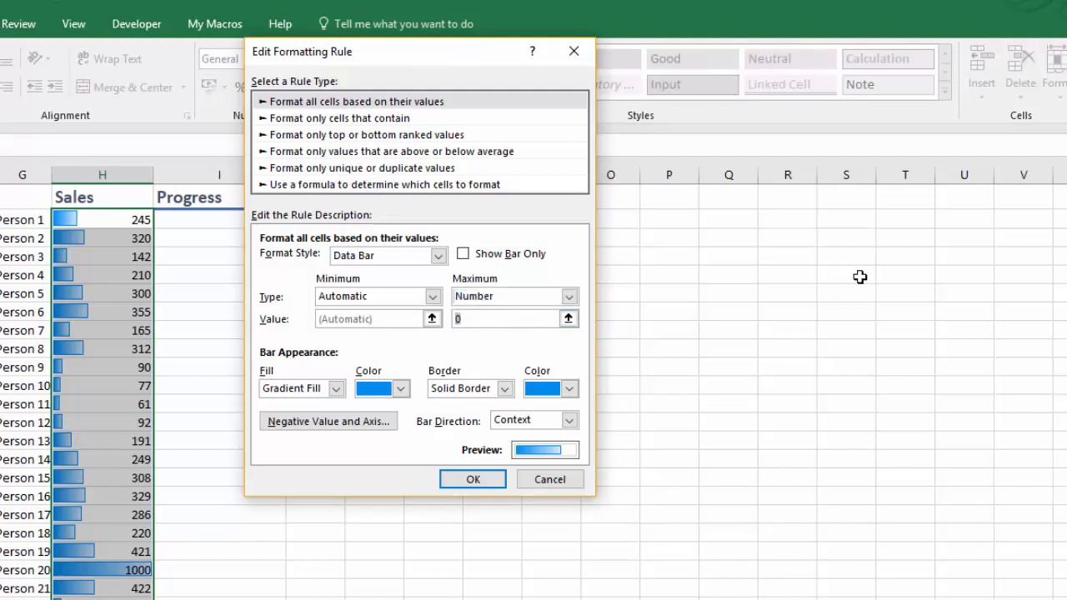
pyautogui.write('500')
pyautogui.click(335, 386)
pyautogui.click(335, 386)
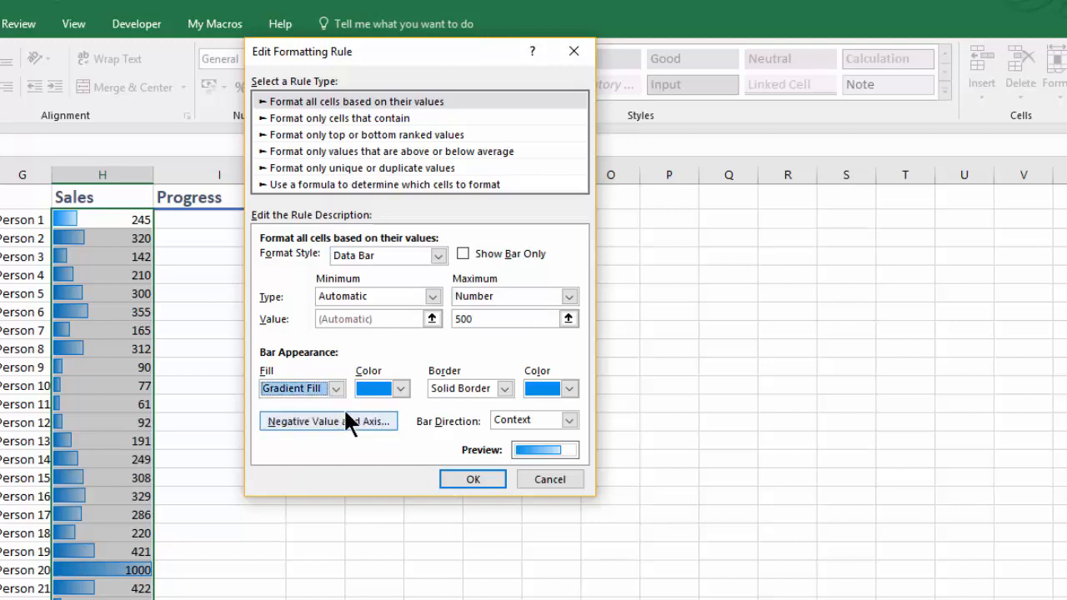
pyautogui.click(401, 388)
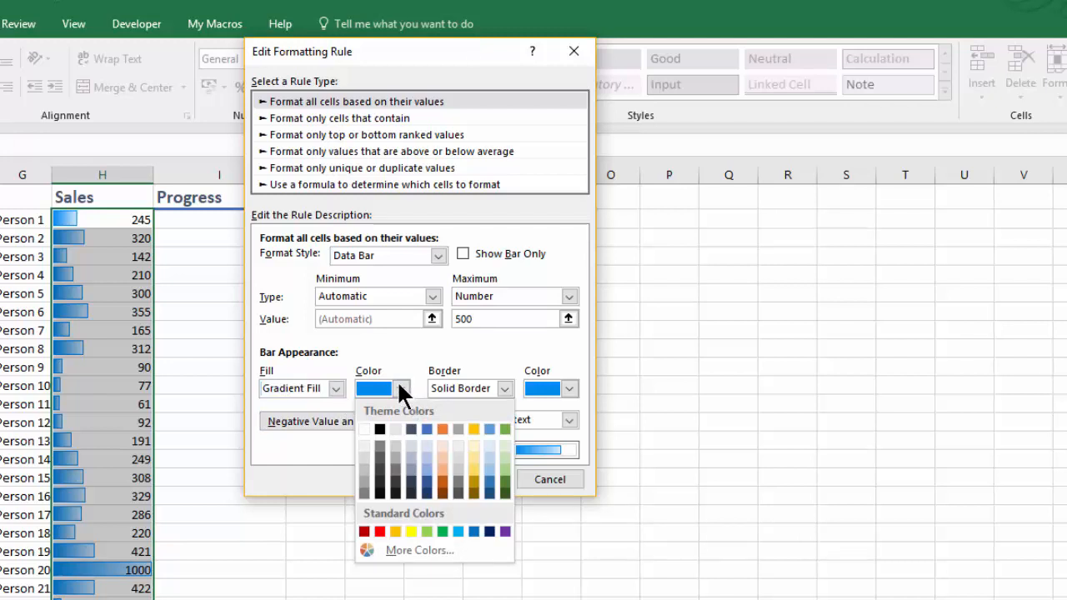
pyautogui.click(399, 392)
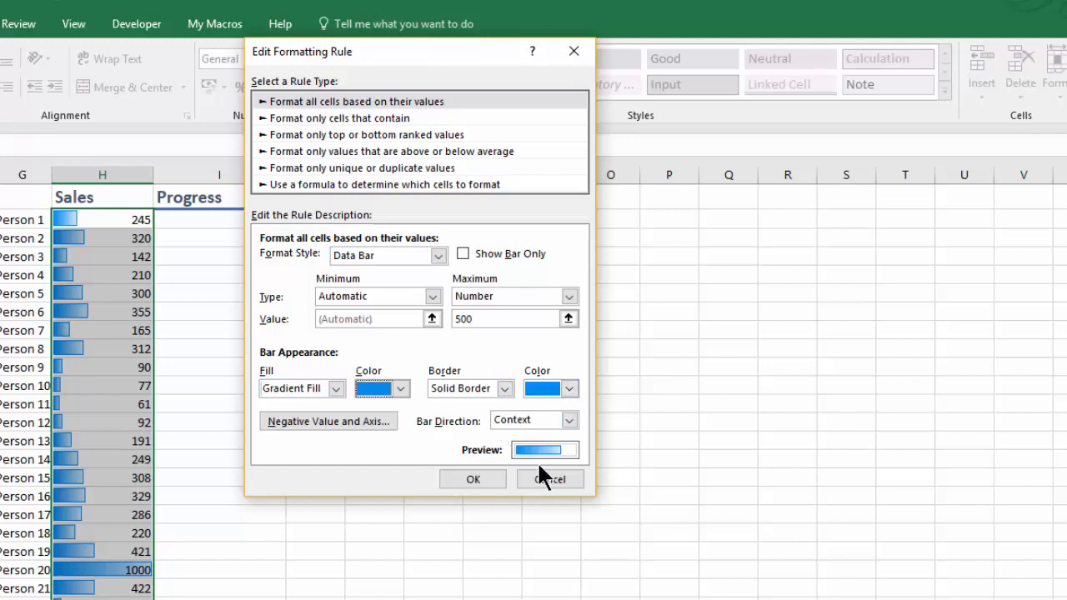
# Confirm the edited Sales data bar rule, apply it to the sheet and close the rules manager.
pyautogui.click(471, 484)
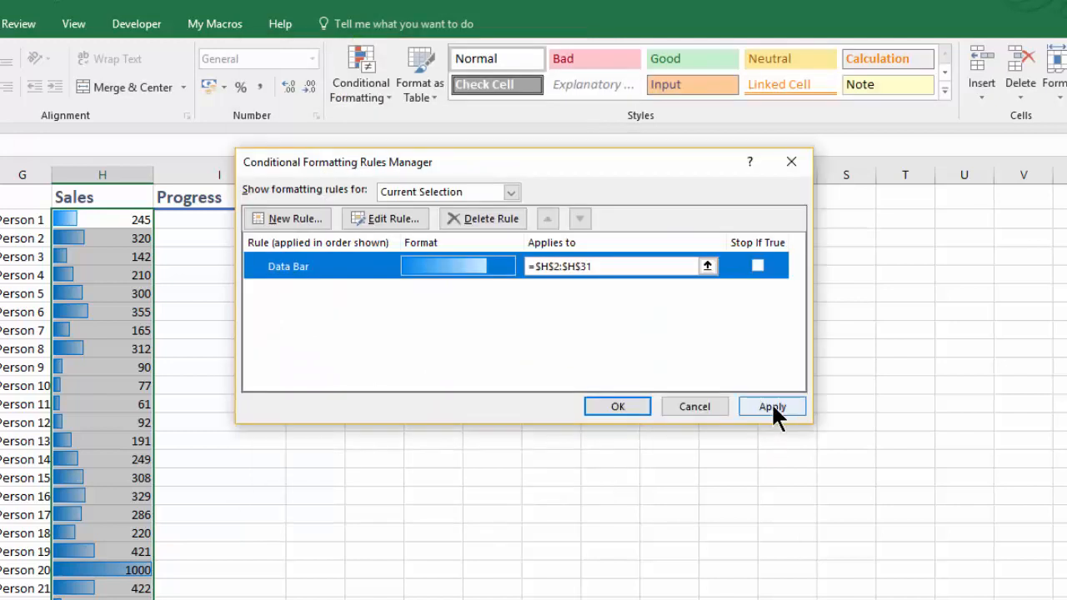
pyautogui.click(770, 401)
pyautogui.click(614, 405)
pyautogui.click(200, 292)
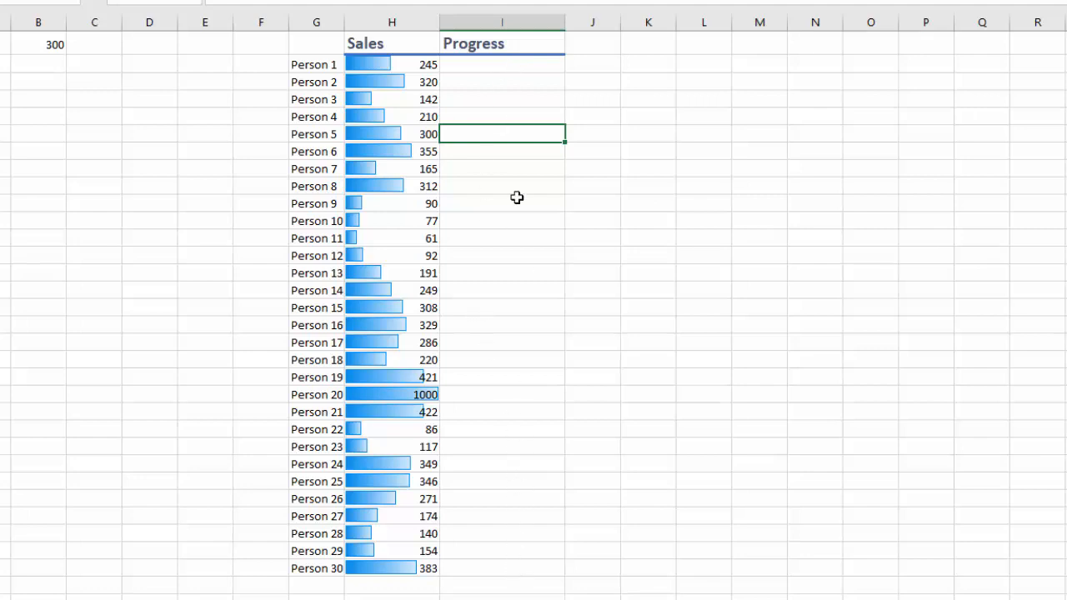
# Enter =H2 in the first Progress cell, I2, and fill the formula down to I31.
pyautogui.click(503, 64)
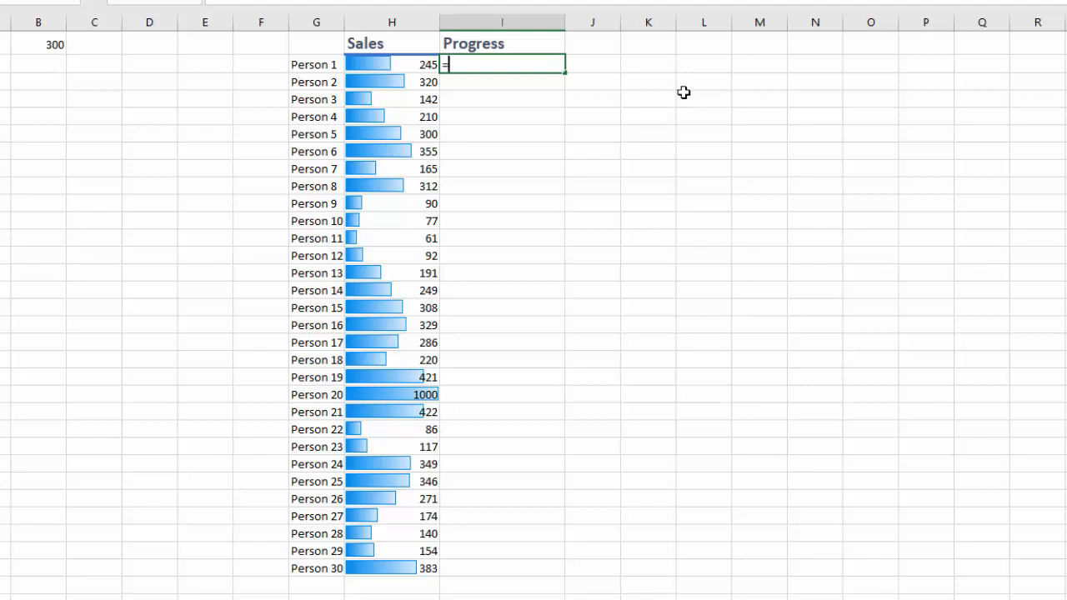
pyautogui.click(415, 65)
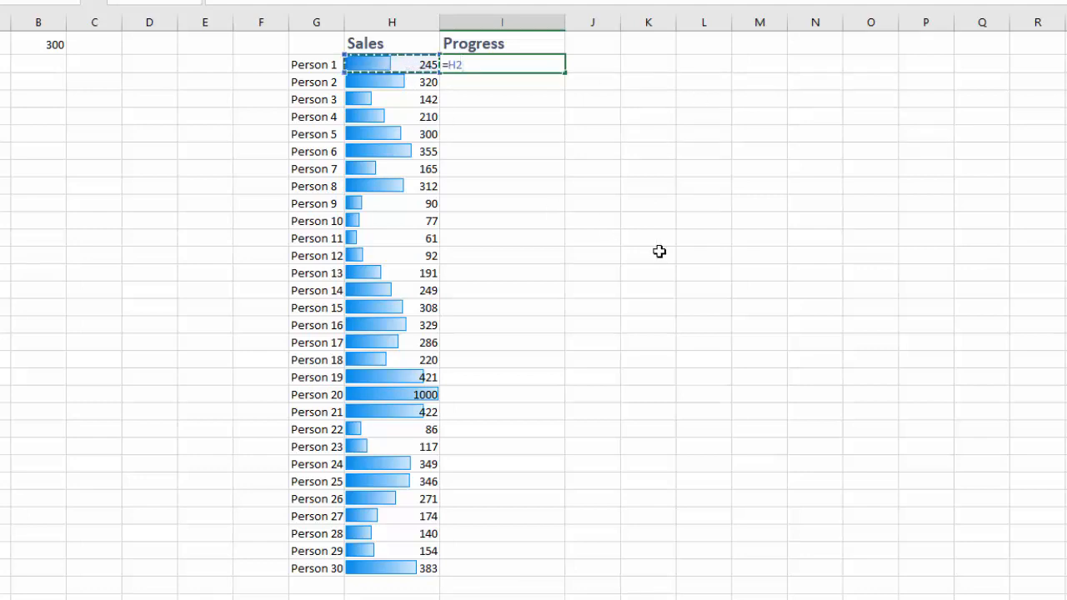
pyautogui.hotkey('ctrl', 'Return')
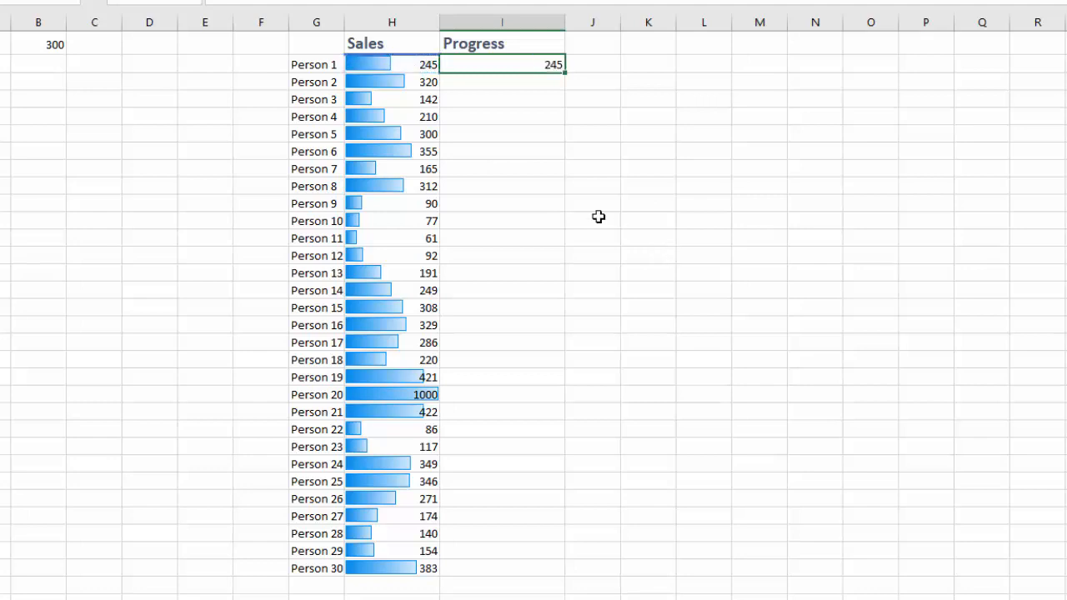
pyautogui.doubleClick(564, 75)
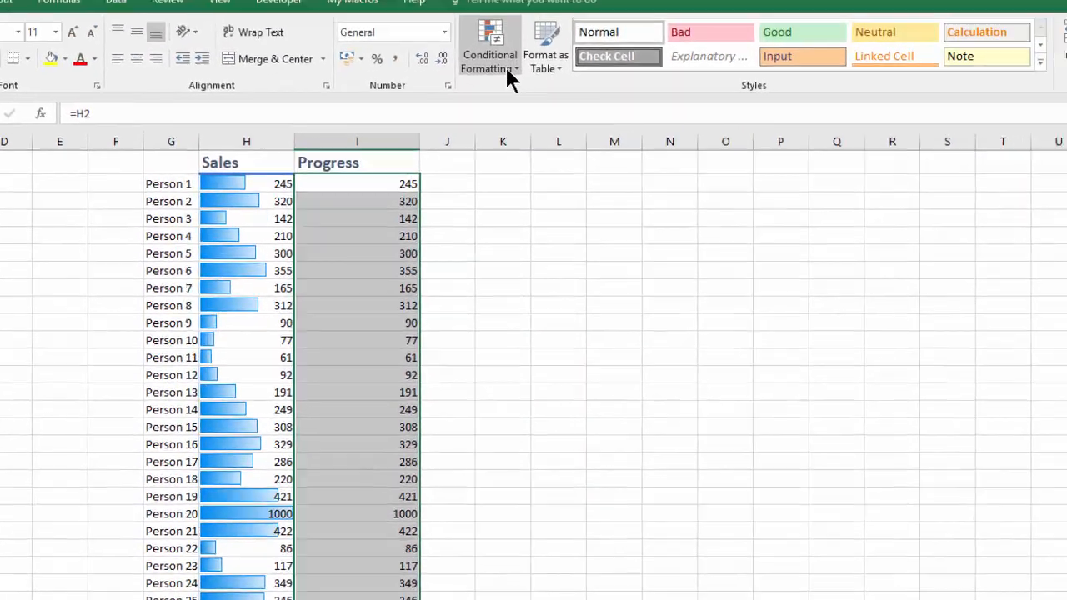
# Apply the Light Blue gradient-fill data bars to the Progress cells I2:I31.
pyautogui.click(488, 79)
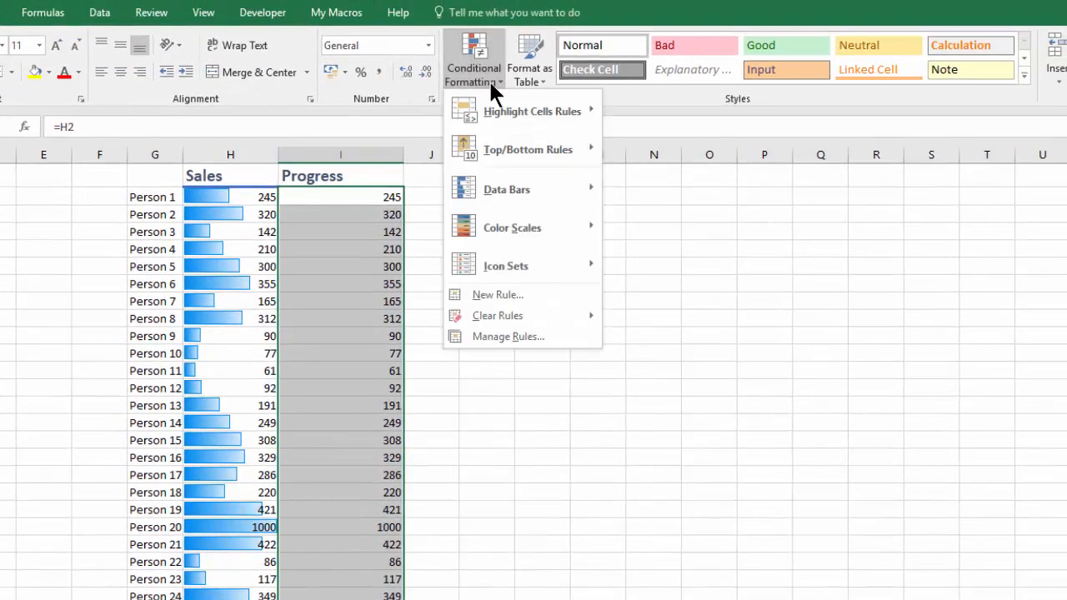
pyautogui.moveTo(516, 195)
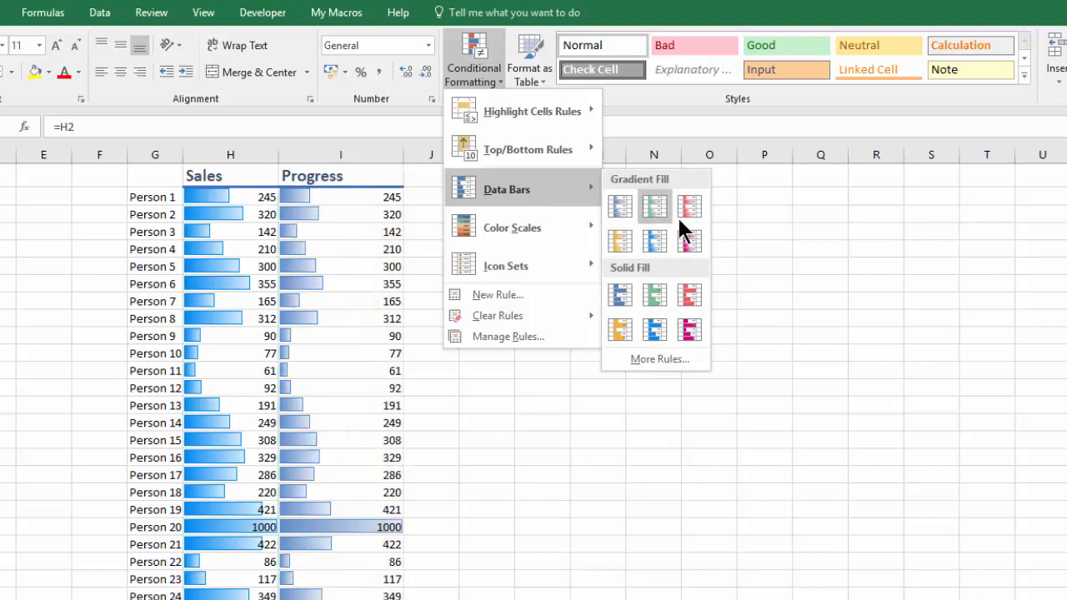
pyautogui.click(656, 239)
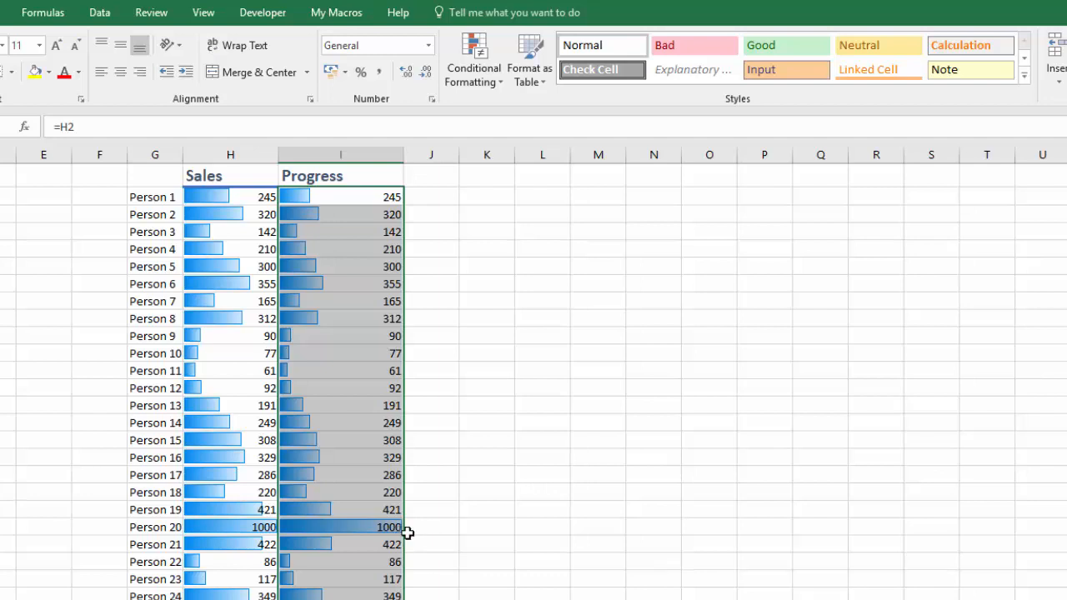
# Edit the data bar rule on the Progress cells I2:I31, setting its maximum type to Number with a value of 500.
pyautogui.click(494, 79)
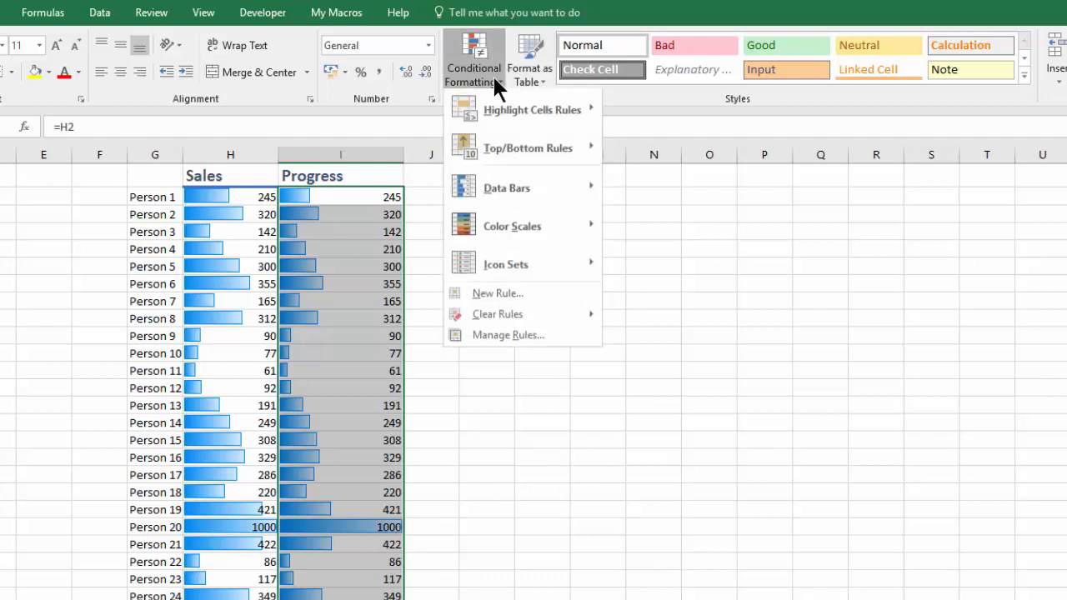
pyautogui.click(549, 334)
pyautogui.click(502, 195)
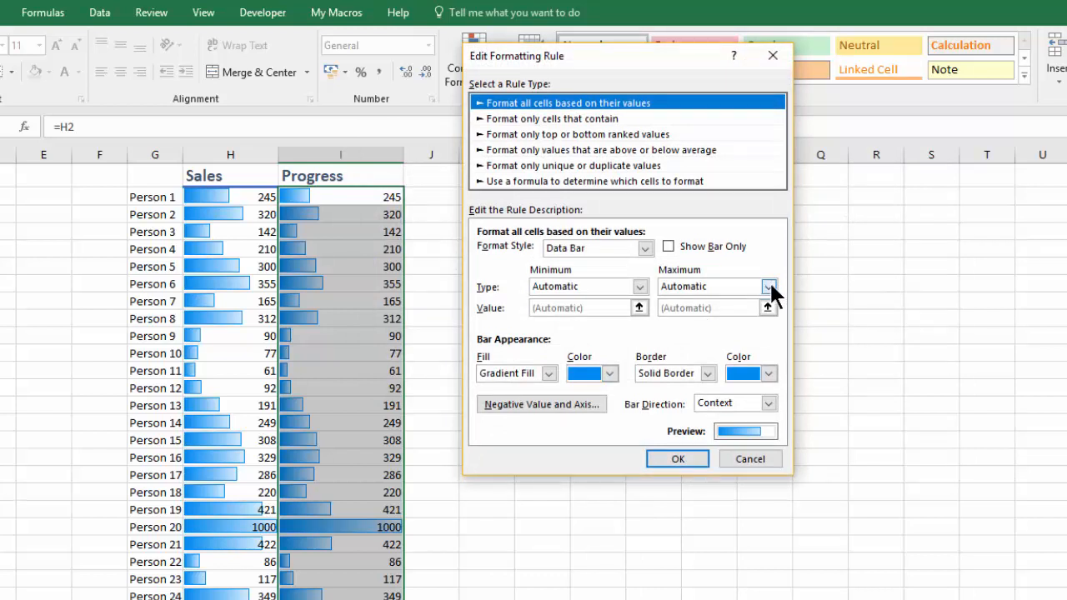
pyautogui.click(769, 286)
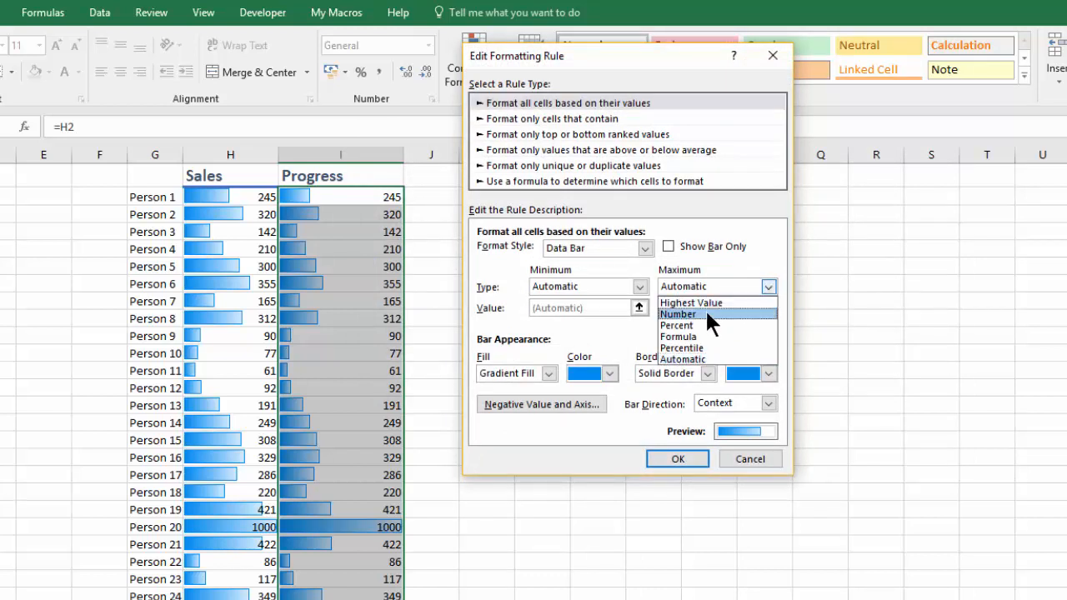
pyautogui.click(704, 309)
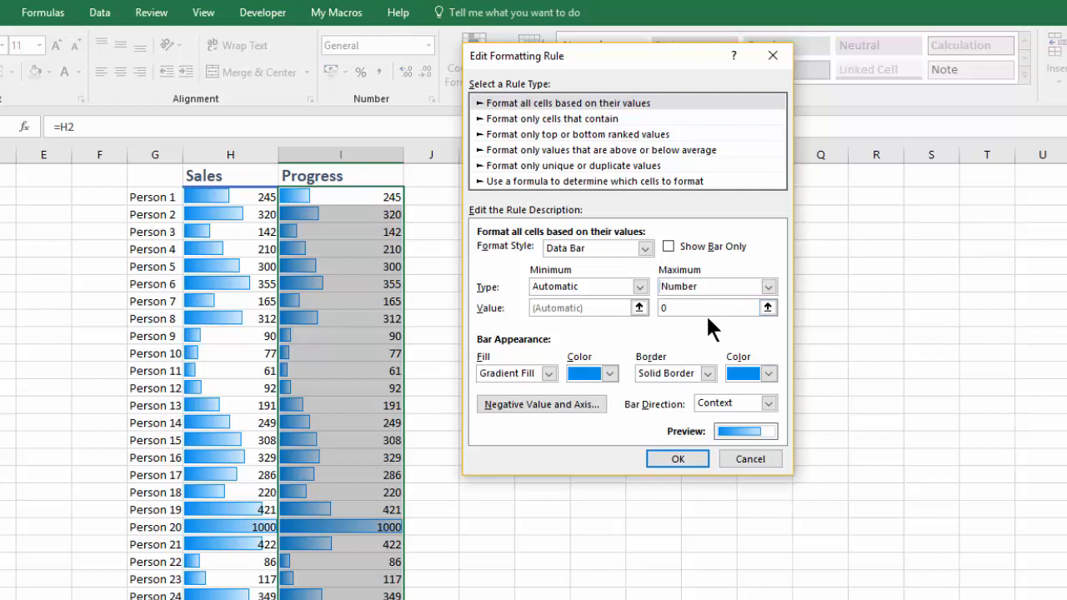
pyautogui.press('BackSpace')
pyautogui.write('500')
# Turn on Show Bar Only for the Progress data bars and apply the edited rule to the sheet.
pyautogui.click(667, 244)
pyautogui.click(682, 458)
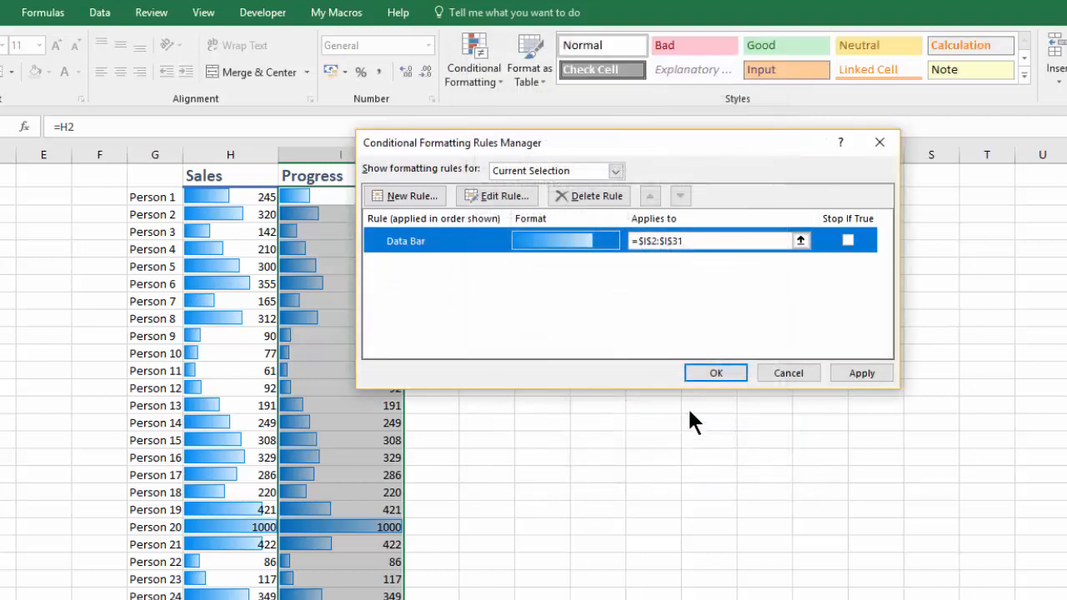
pyautogui.click(716, 375)
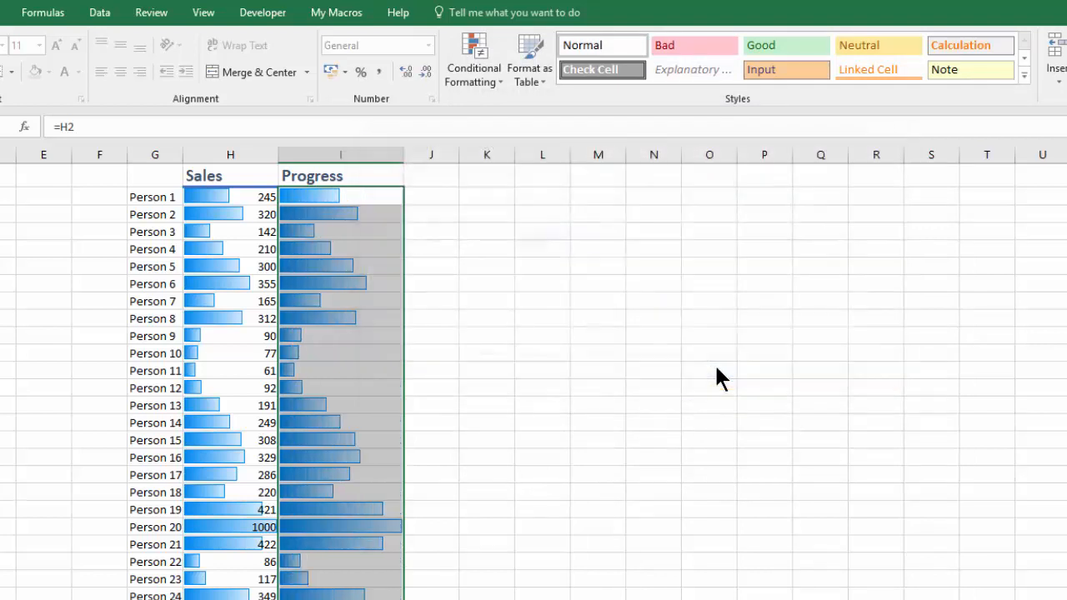
pyautogui.click(504, 331)
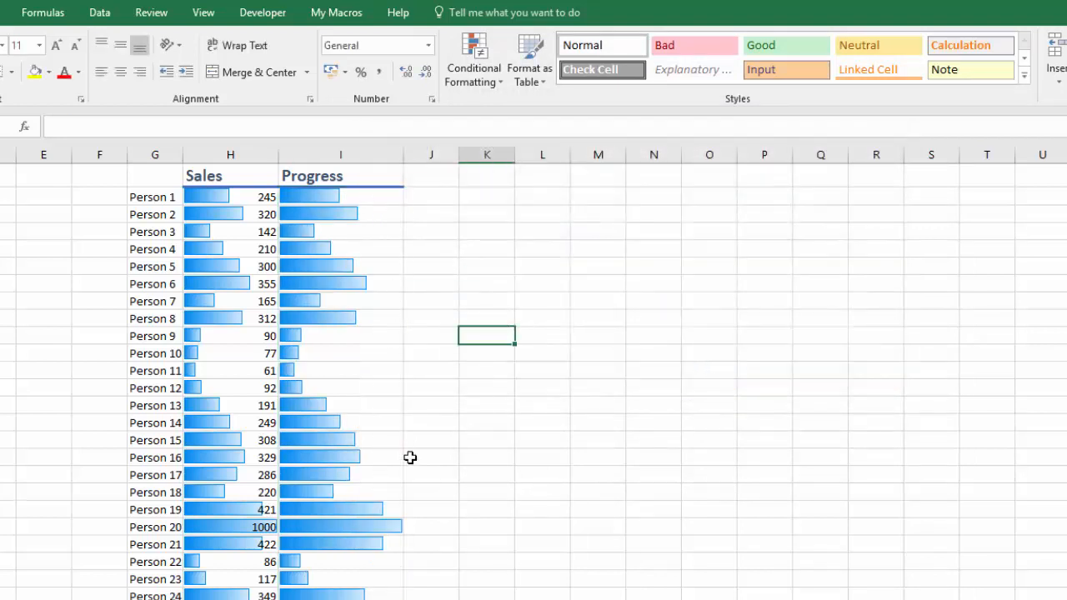
# Delete the data bar rule from the Sales values H2:H31 and apply the change.
pyautogui.moveTo(222, 198); pyautogui.dragTo(240, 598)
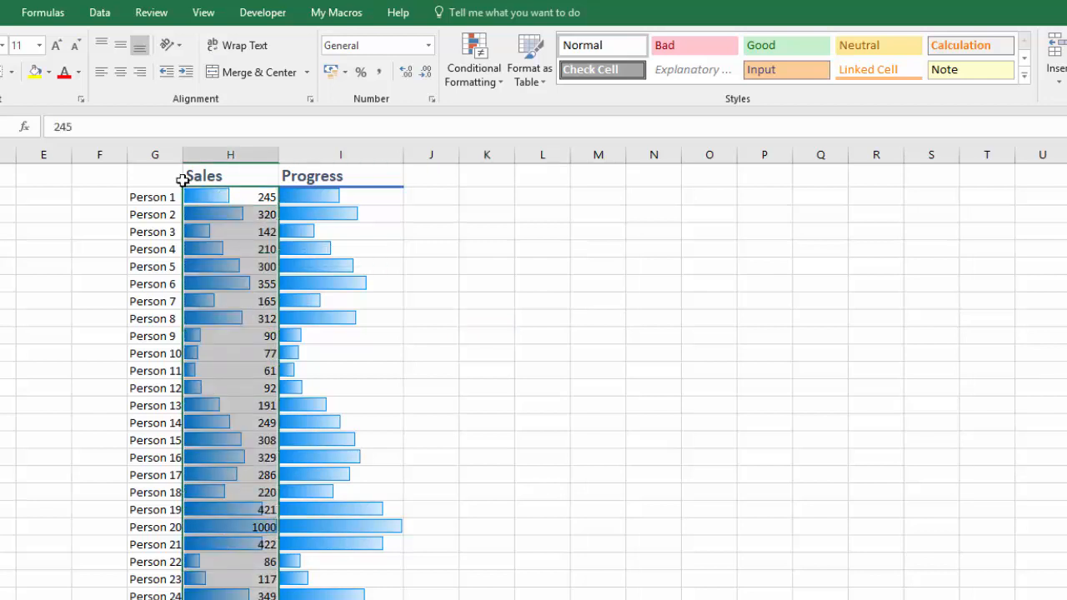
pyautogui.click(481, 80)
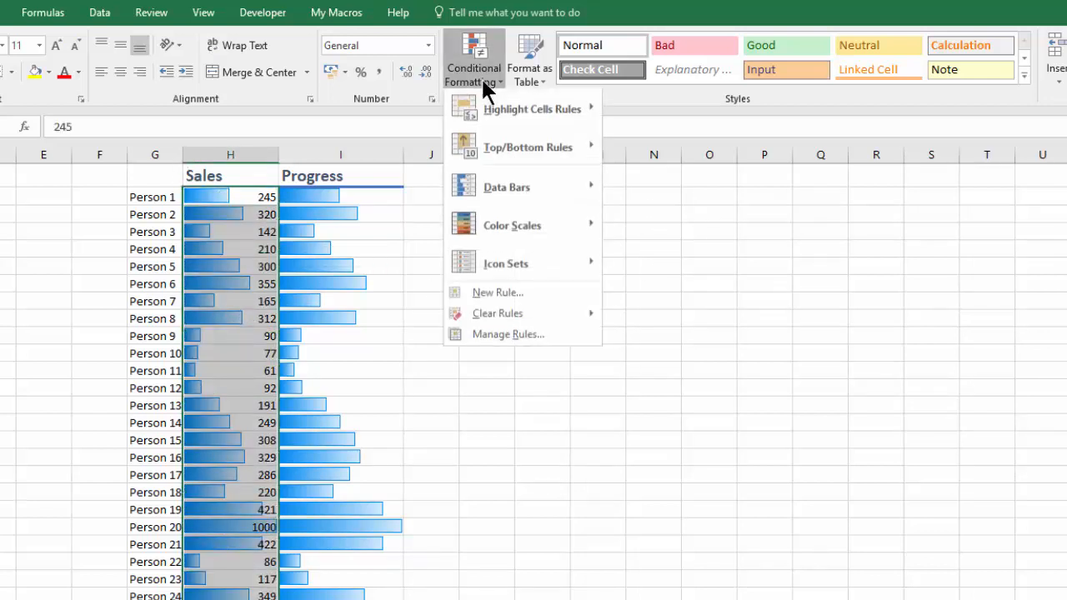
pyautogui.click(506, 335)
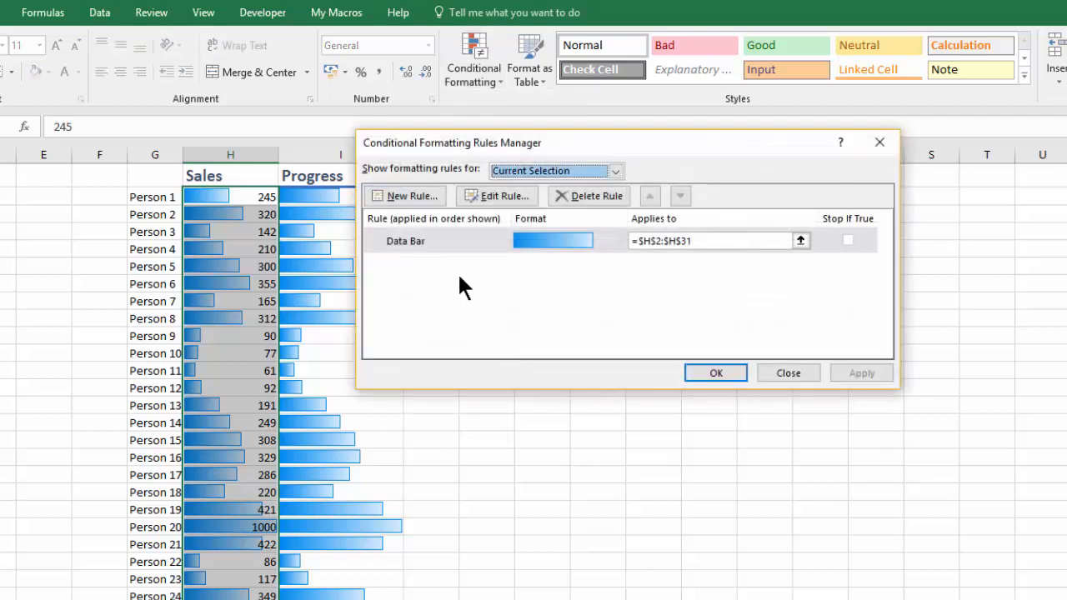
pyautogui.click(418, 241)
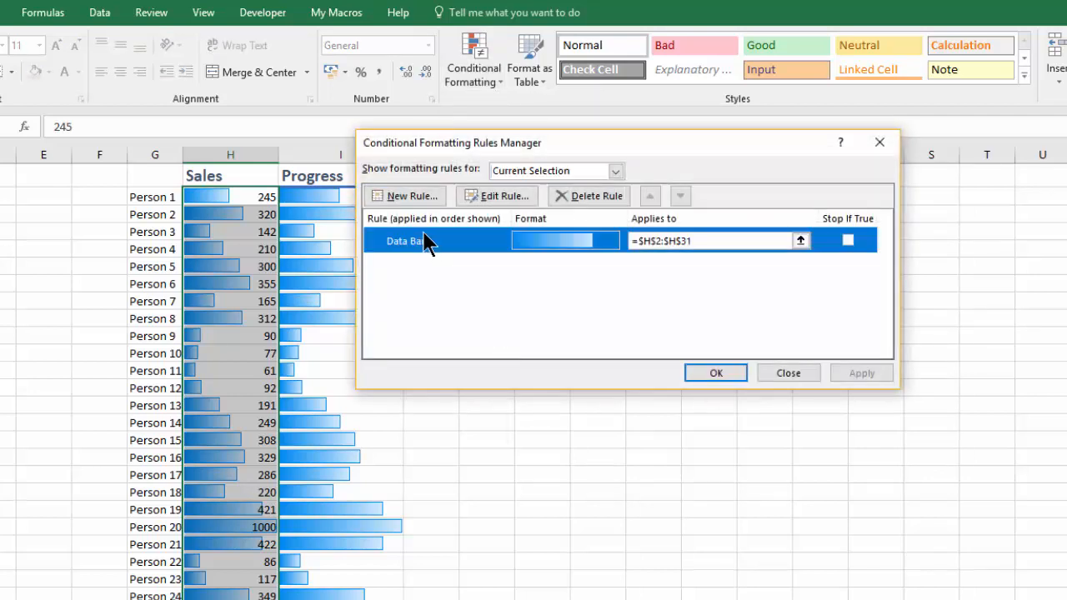
pyautogui.click(593, 195)
pyautogui.click(721, 371)
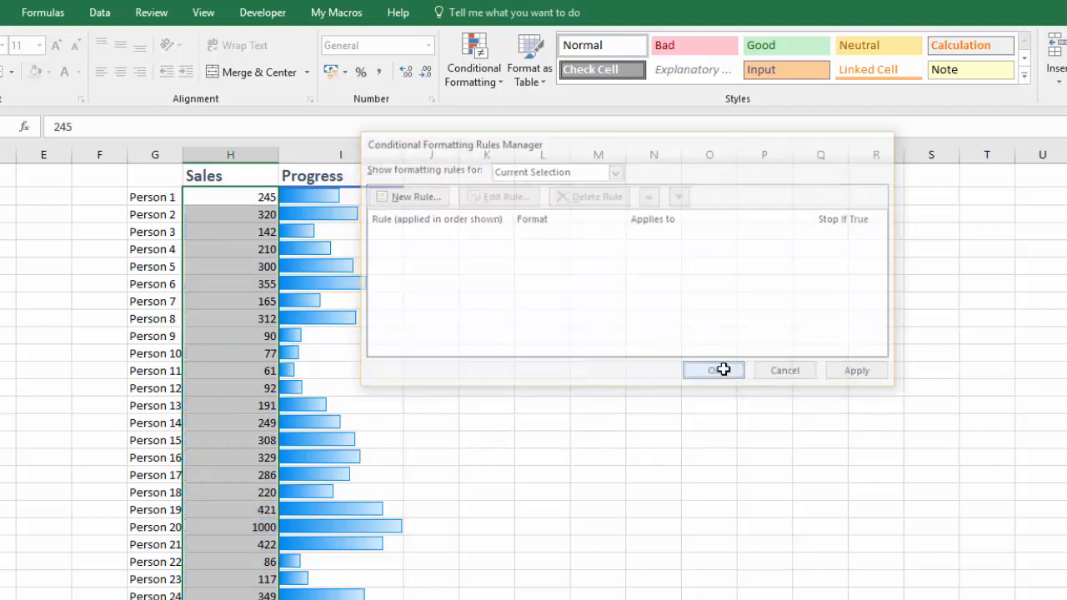
pyautogui.click(566, 439)
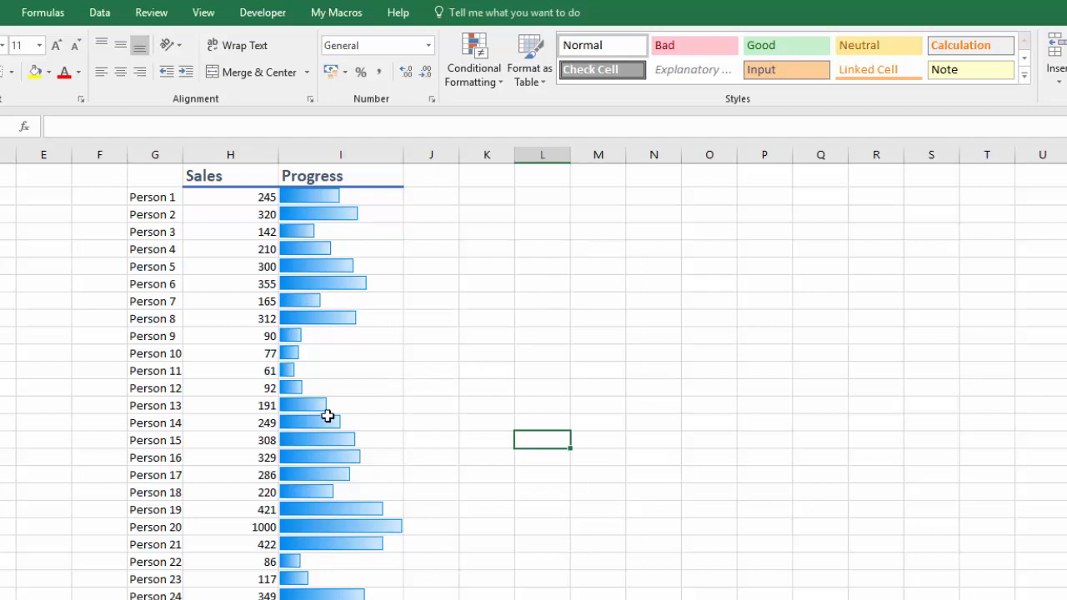
# Set Person 12's Sales value to -100.
pyautogui.click(247, 387)
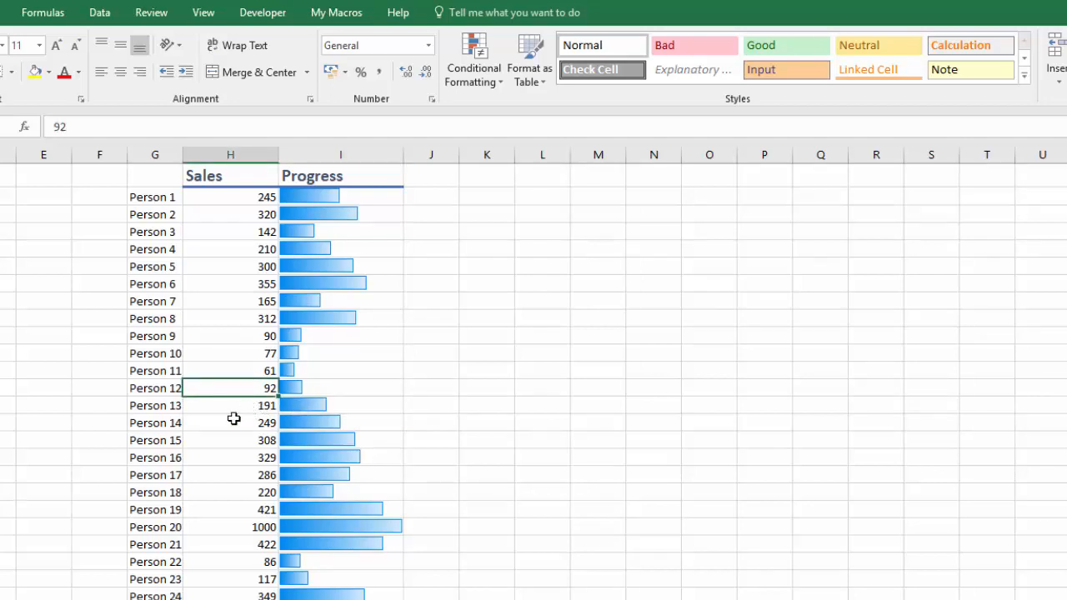
pyautogui.write('-100')
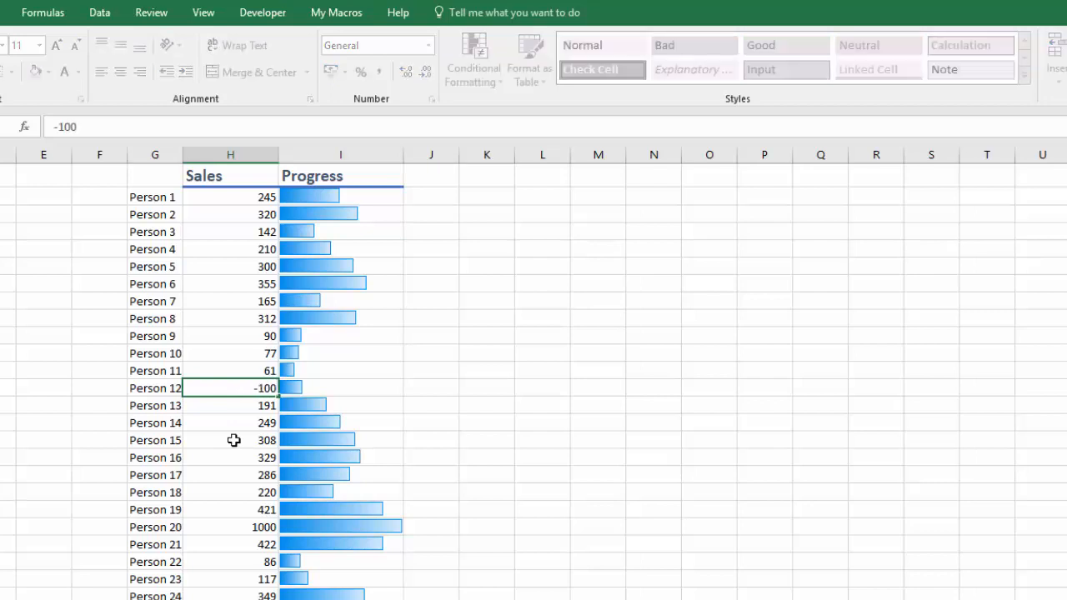
pyautogui.press('Return')
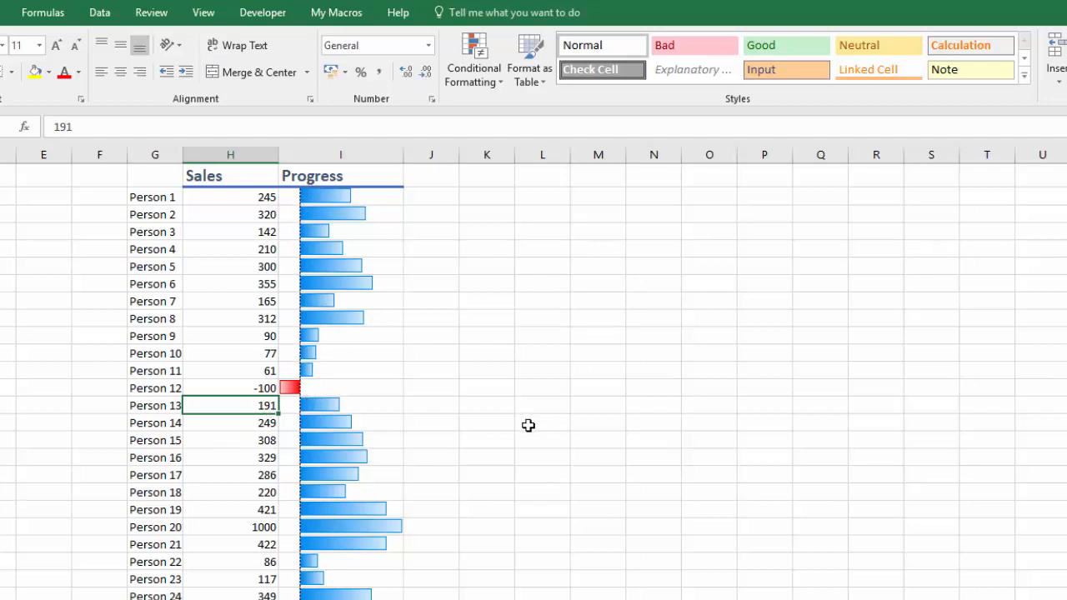
# Edit the data bar rule on Progress cells I2:I31, setting its negative bar fill color to light gold.
pyautogui.click(350, 197)
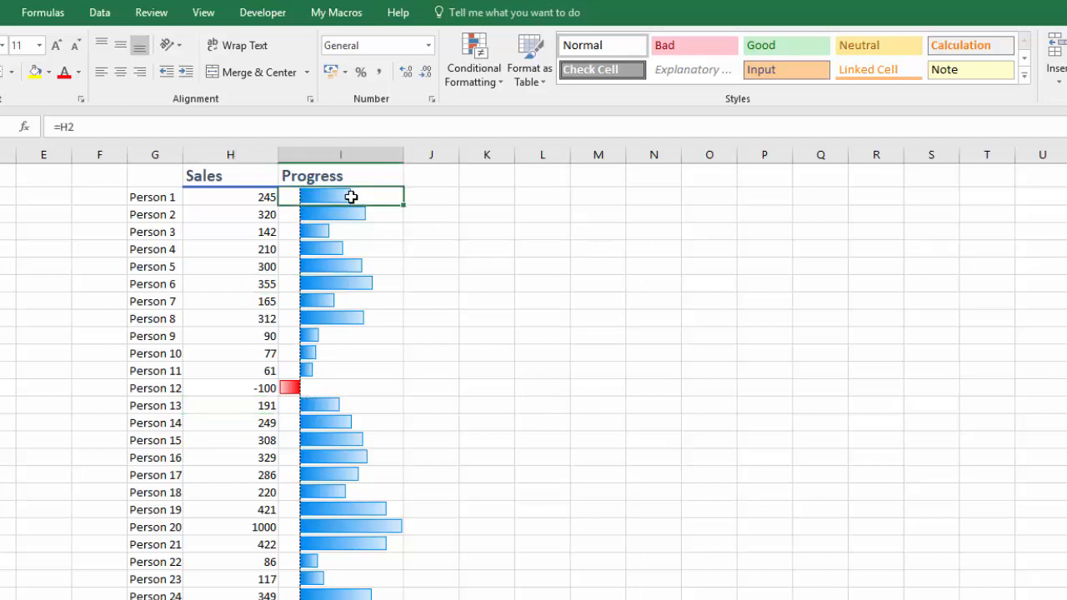
pyautogui.moveTo(351, 196); pyautogui.dragTo(353, 597)
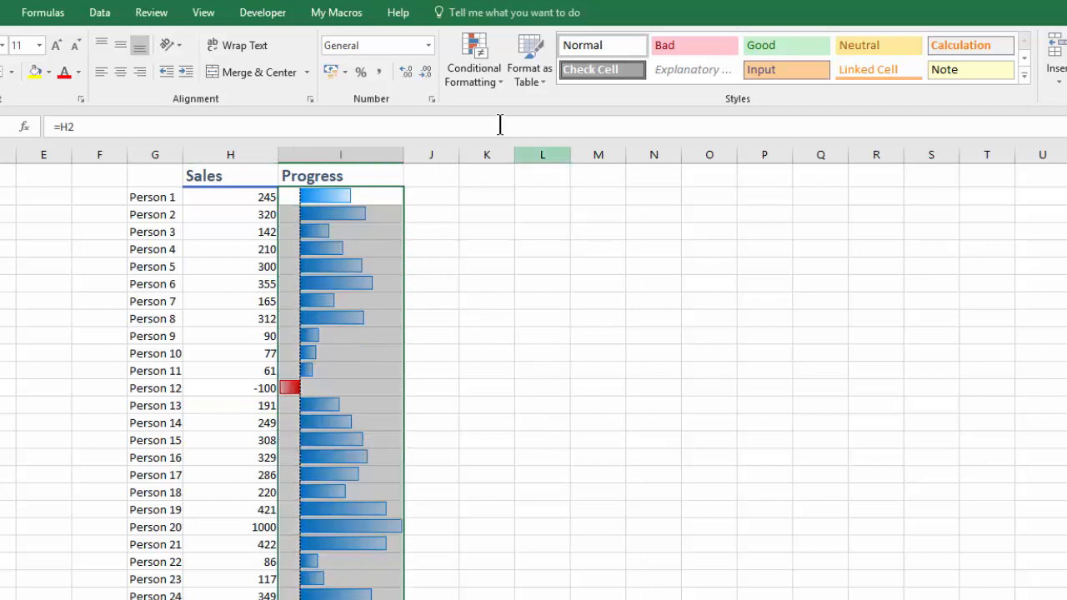
pyautogui.click(486, 79)
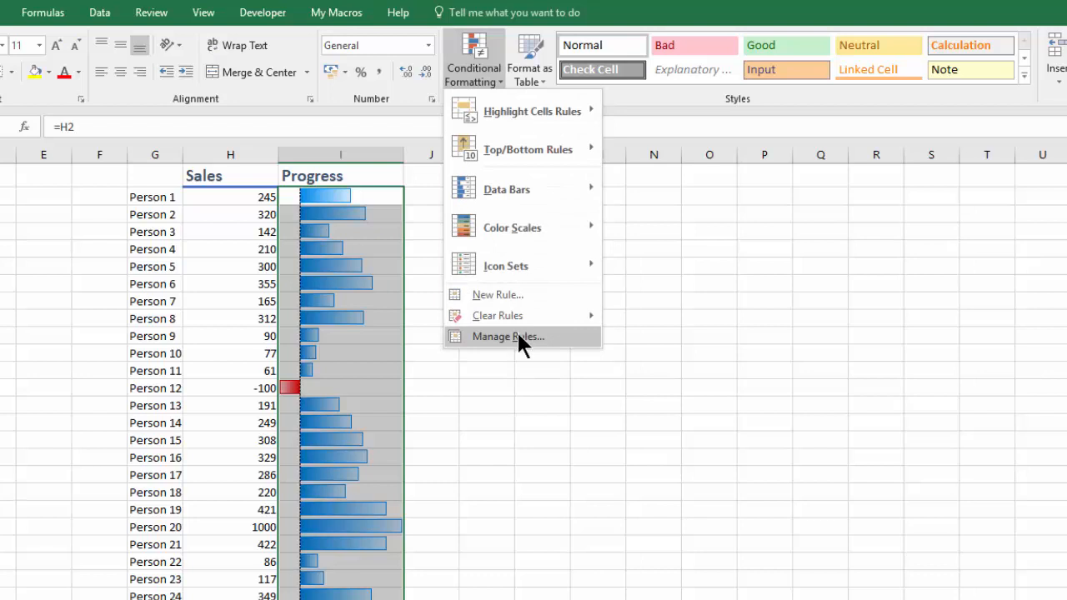
pyautogui.click(517, 331)
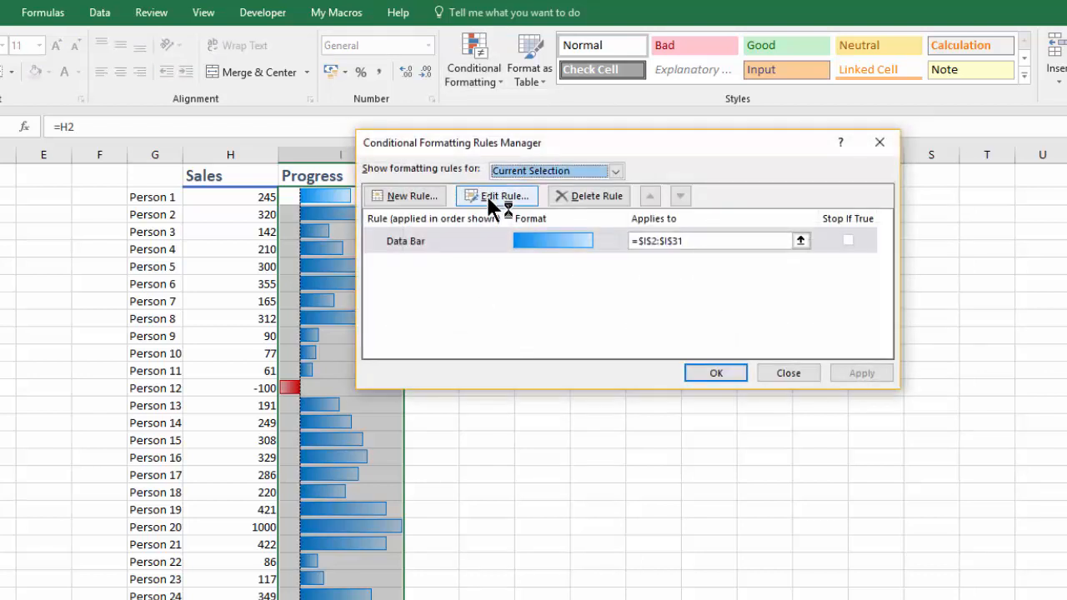
pyautogui.click(493, 198)
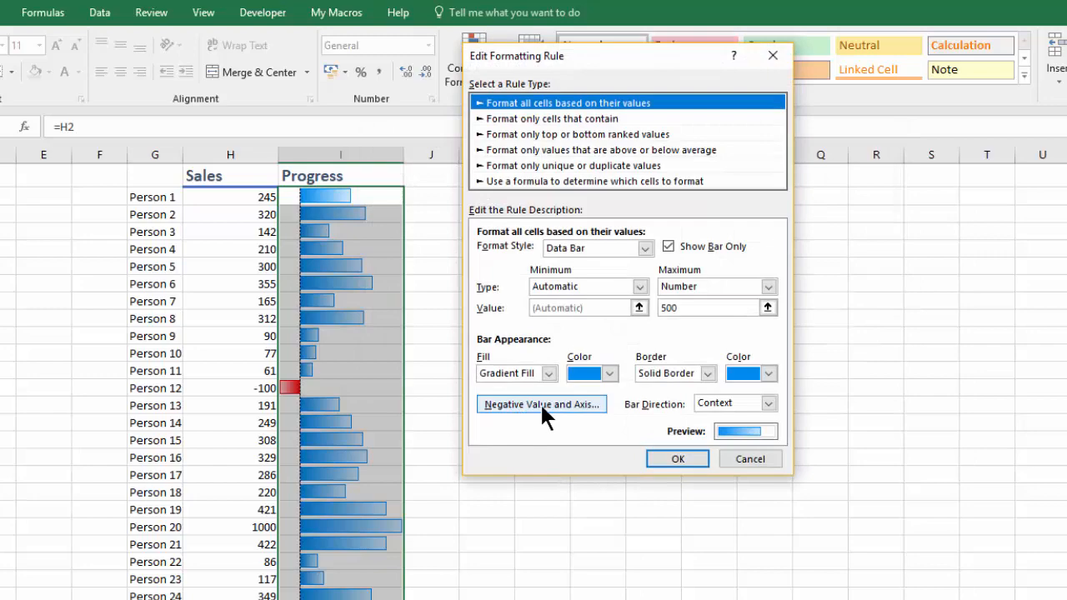
pyautogui.click(540, 403)
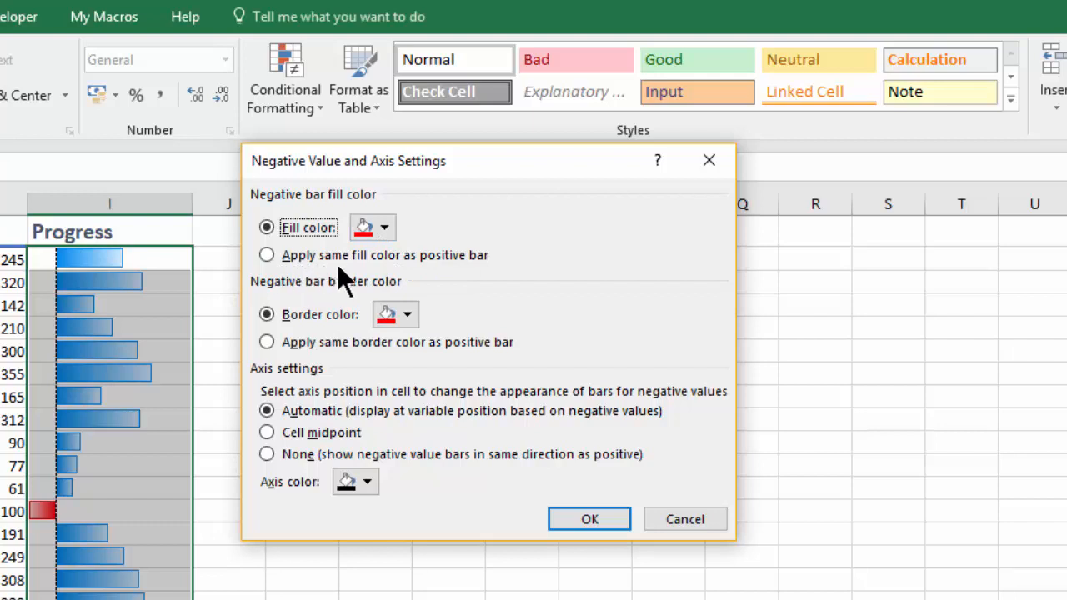
pyautogui.click(384, 227)
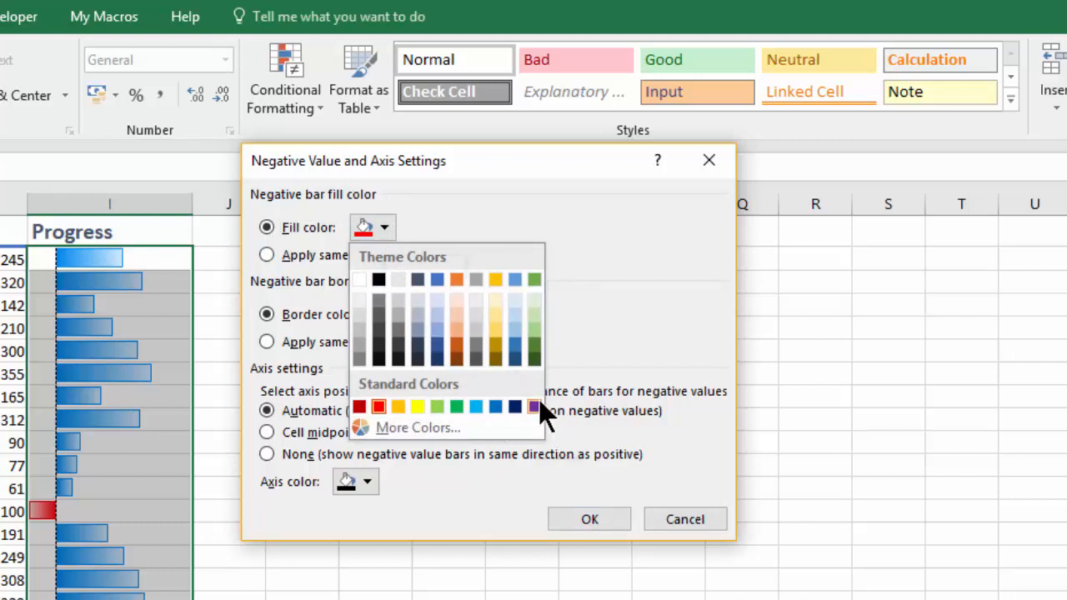
pyautogui.click(493, 333)
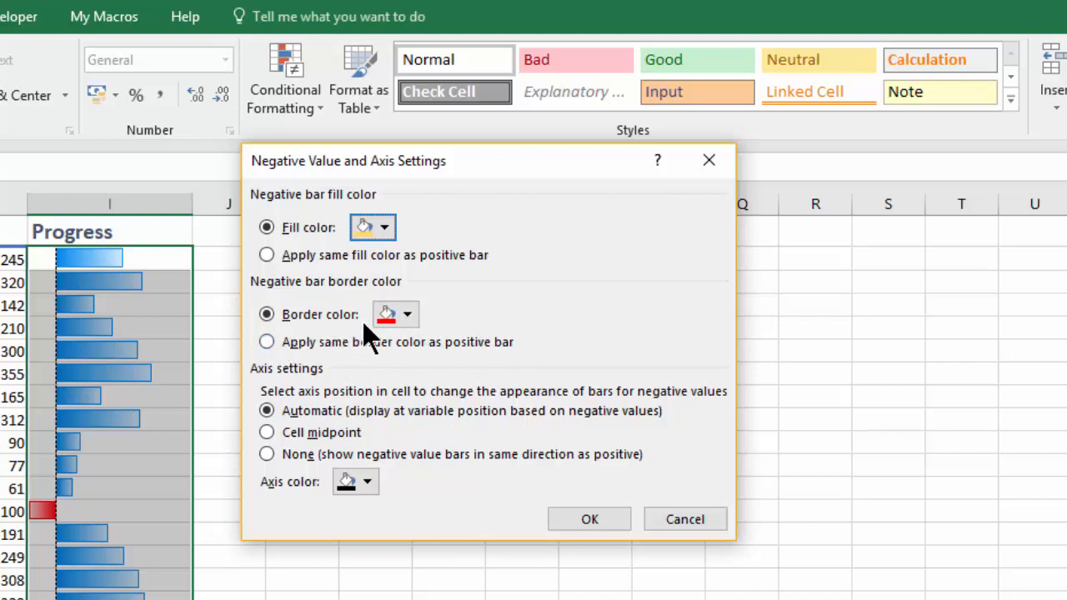
# Set the negative bar border color to green and apply the edited rule to the Progress cells.
pyautogui.click(409, 314)
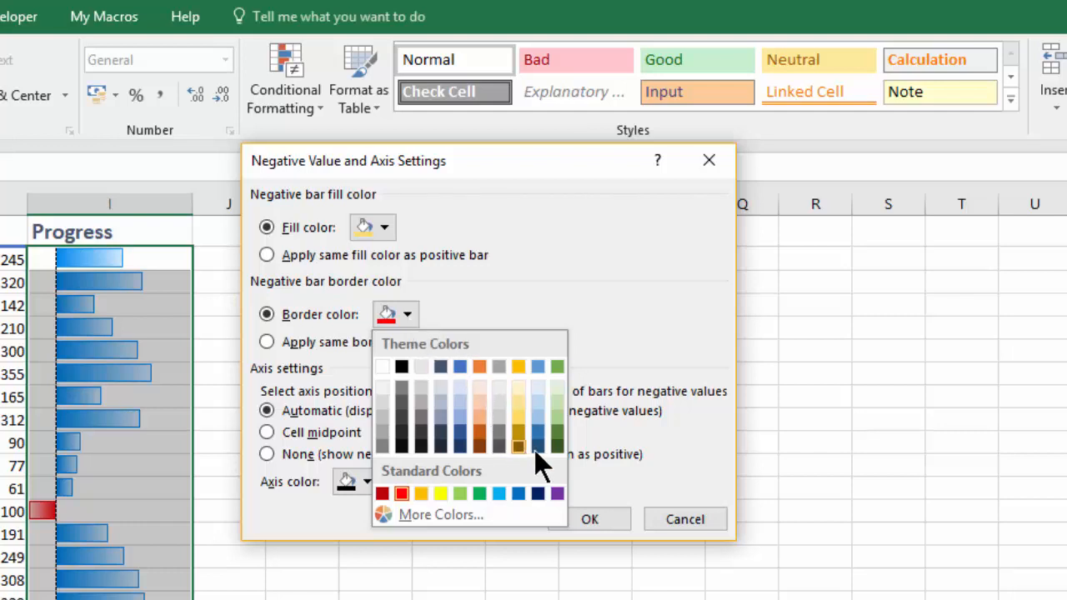
pyautogui.click(558, 413)
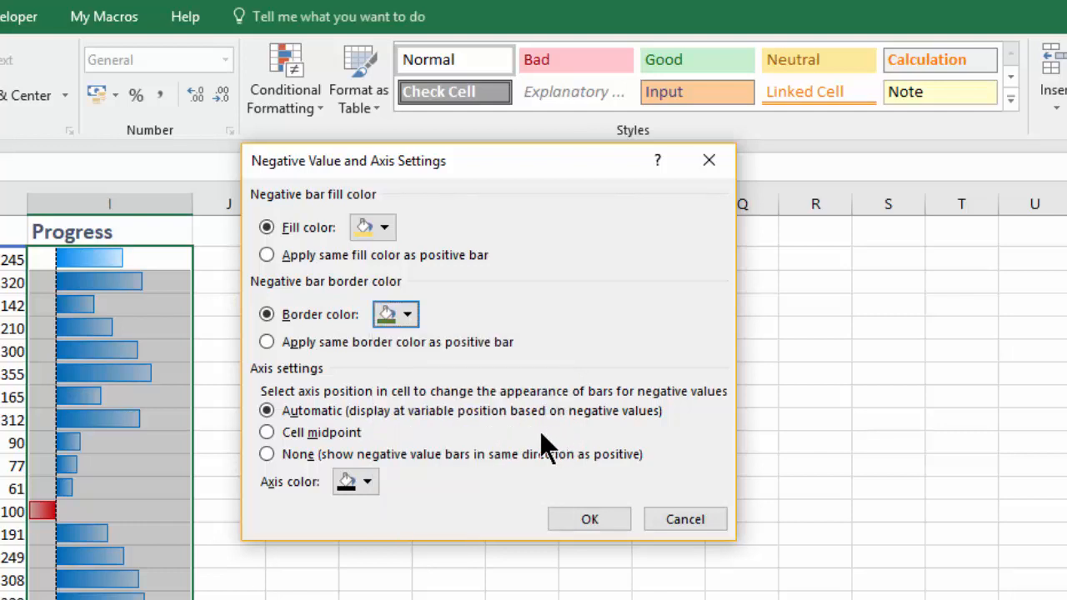
pyautogui.click(590, 519)
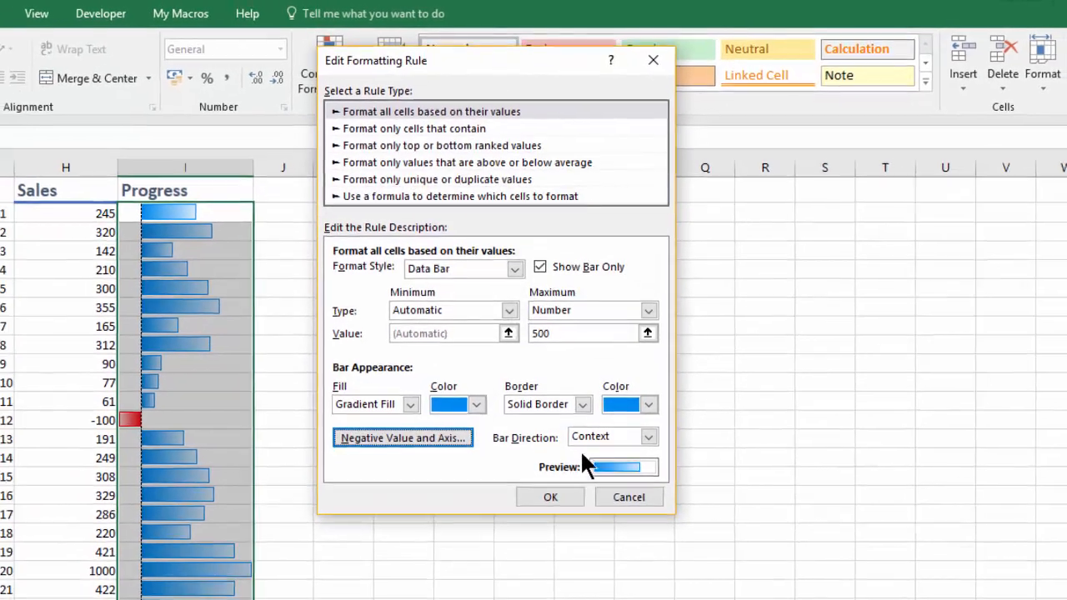
pyautogui.click(552, 495)
pyautogui.click(590, 398)
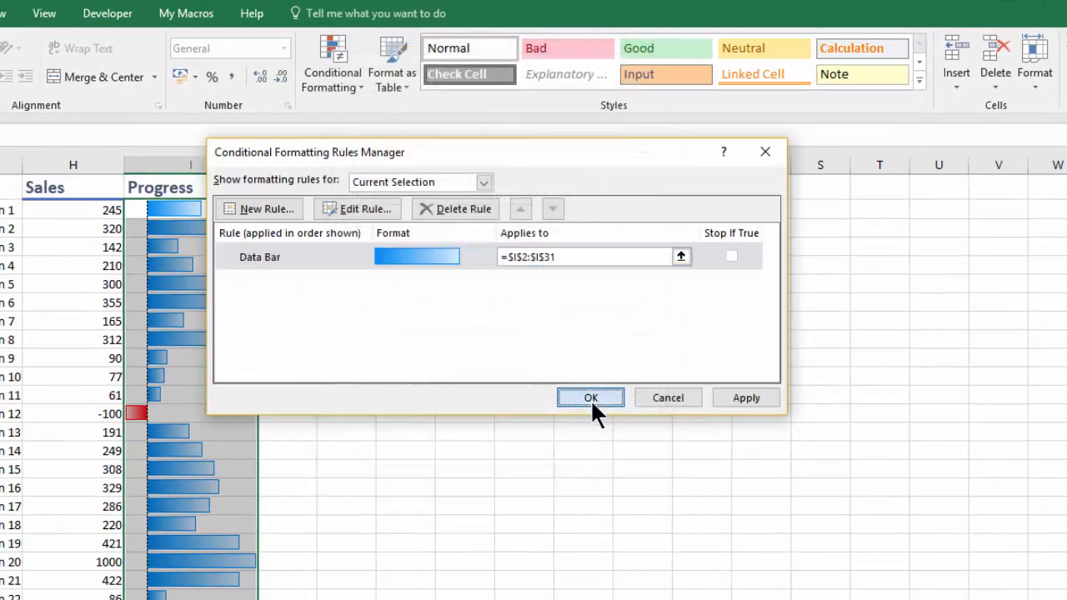
pyautogui.click(429, 454)
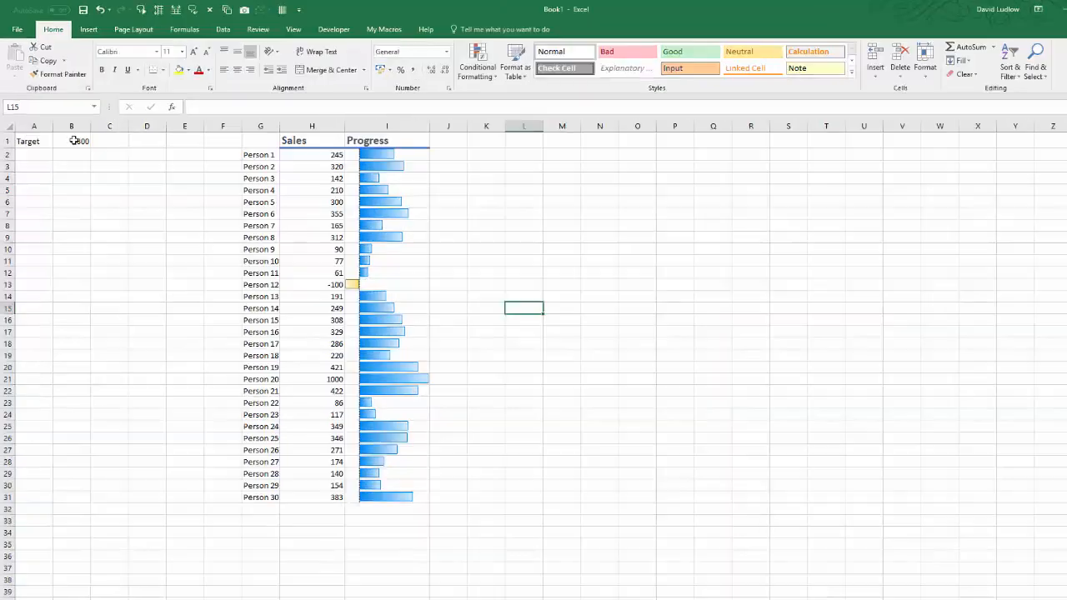
# Edit the data bar rule on Progress cells I2:I31 so its maximum number references the target cell =$B$1, and apply the rule.
pyautogui.click(77, 135)
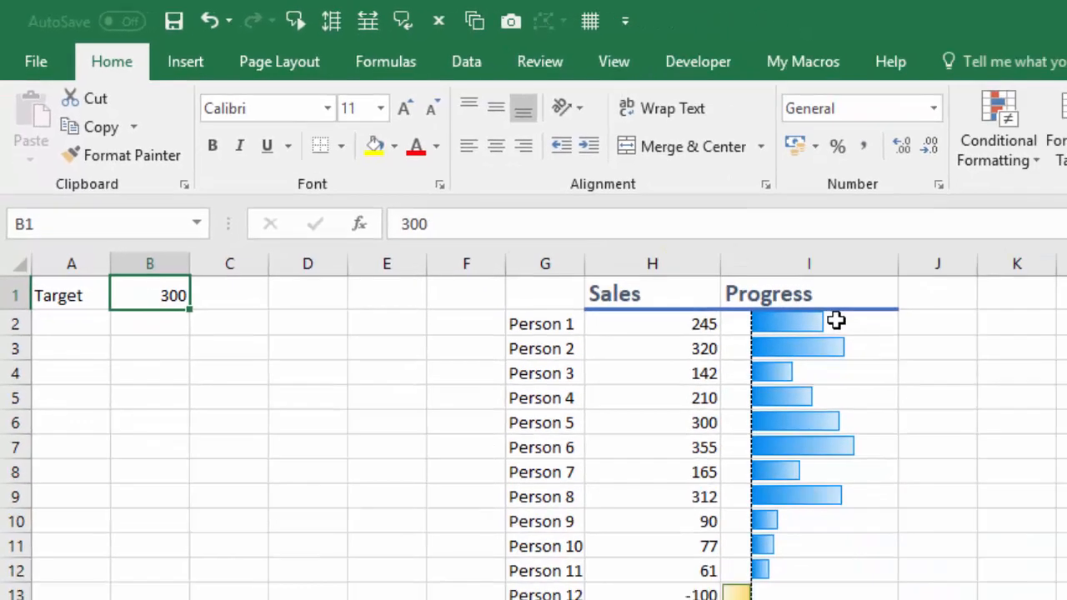
pyautogui.moveTo(1031, 419); pyautogui.dragTo(1066, 599)
pyautogui.moveTo(471, 575); pyautogui.dragTo(471, 577)
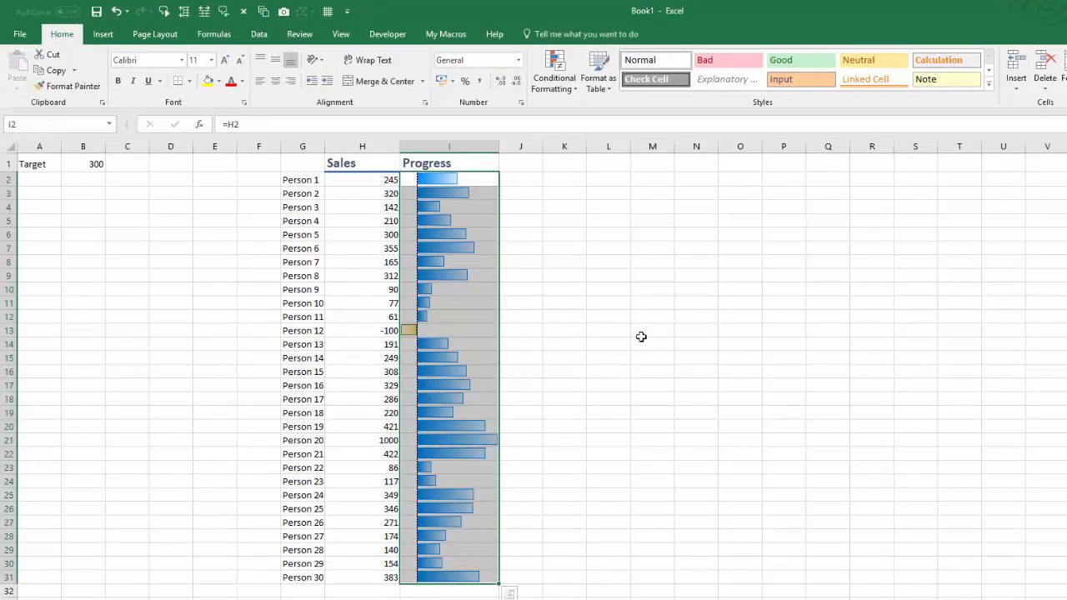
pyautogui.click(565, 86)
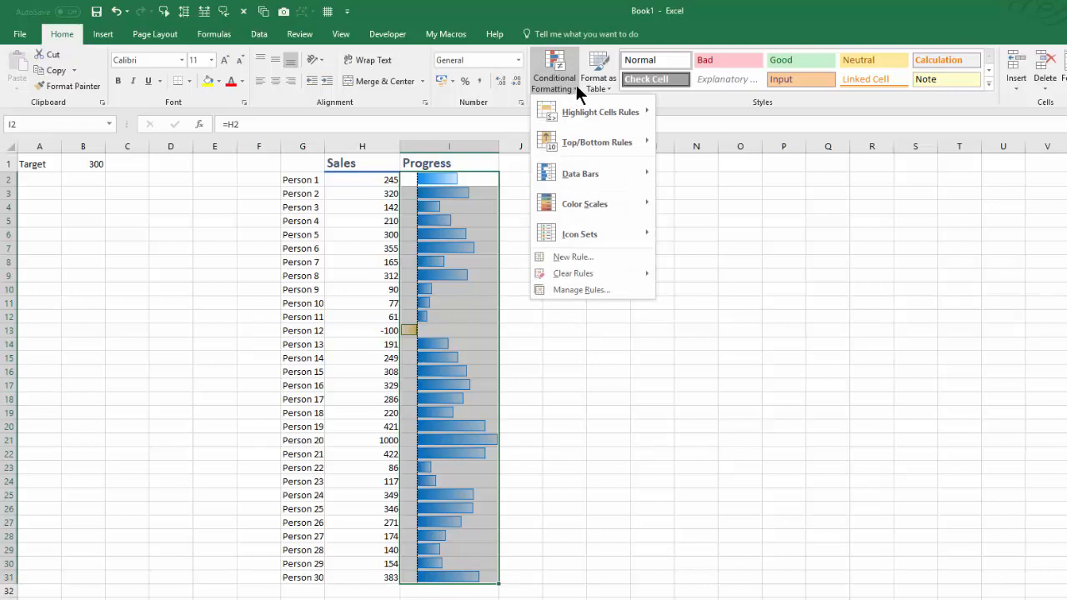
pyautogui.click(597, 290)
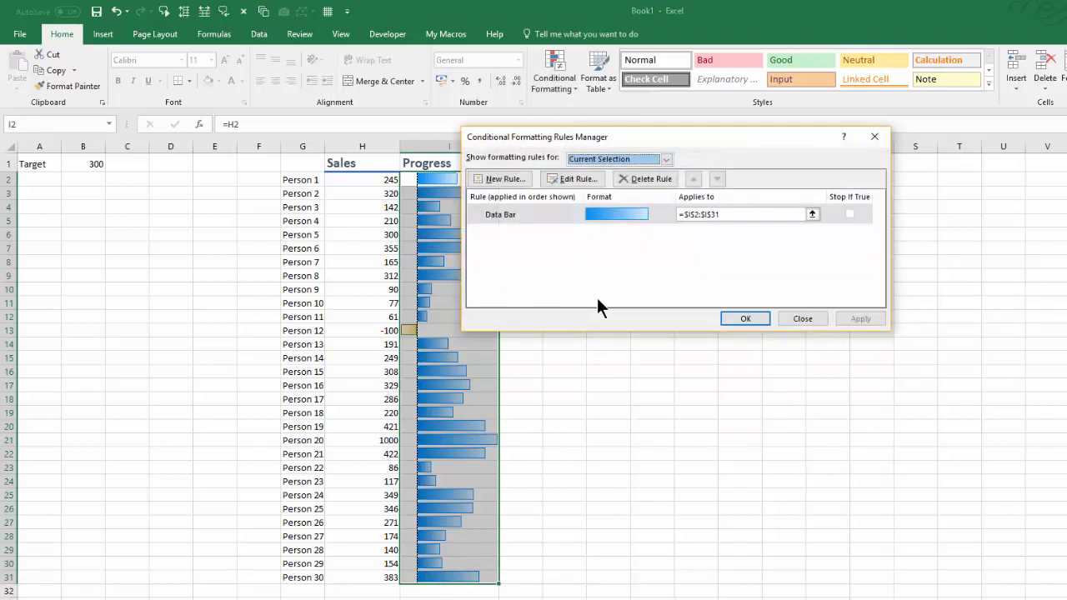
pyautogui.click(575, 177)
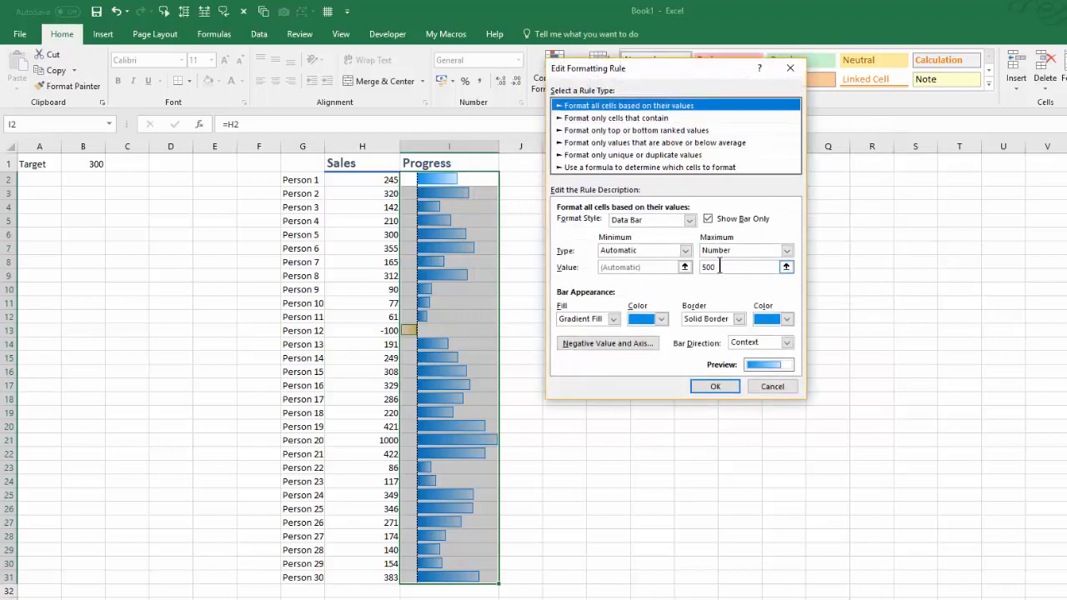
pyautogui.doubleClick(721, 267)
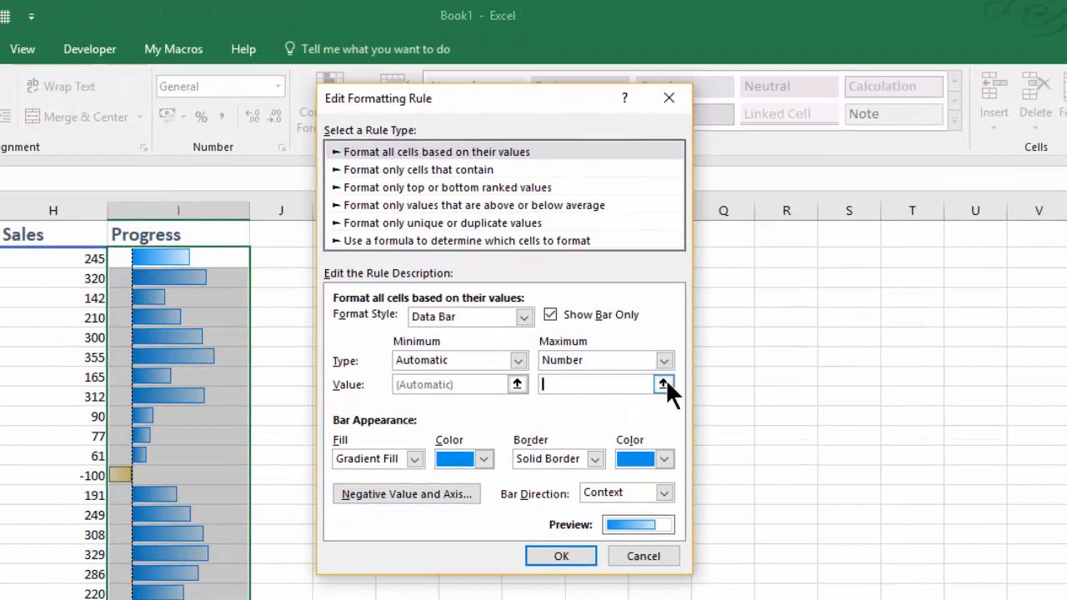
pyautogui.click(663, 383)
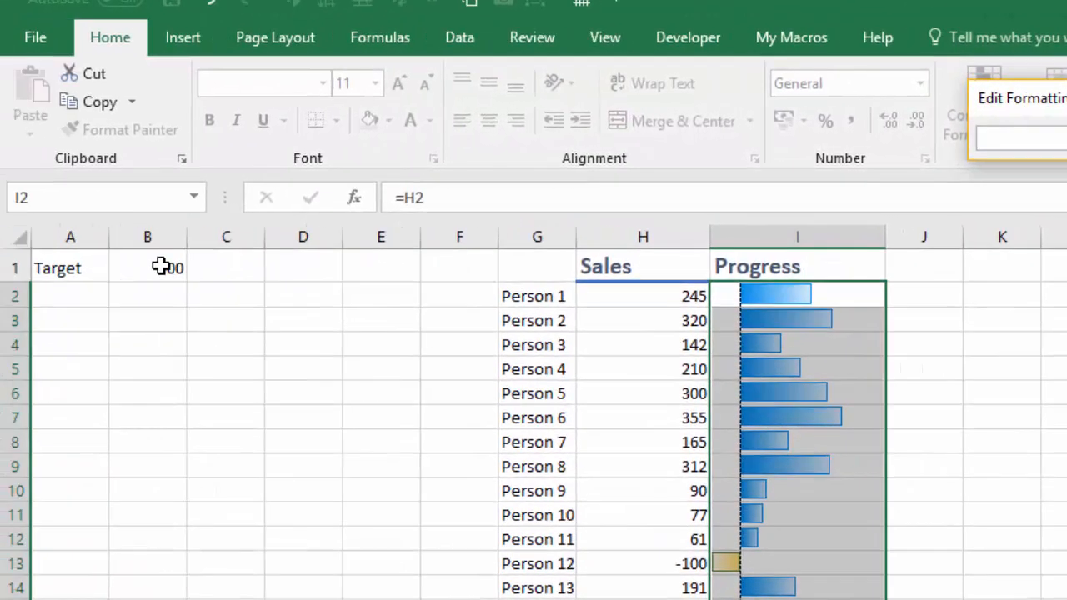
pyautogui.click(159, 266)
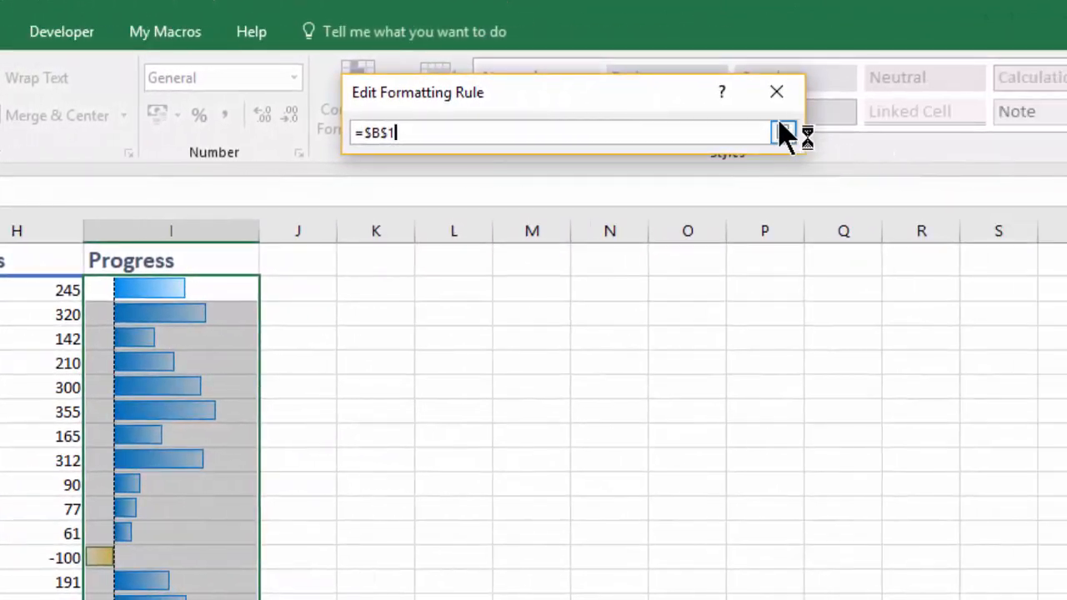
pyautogui.click(782, 133)
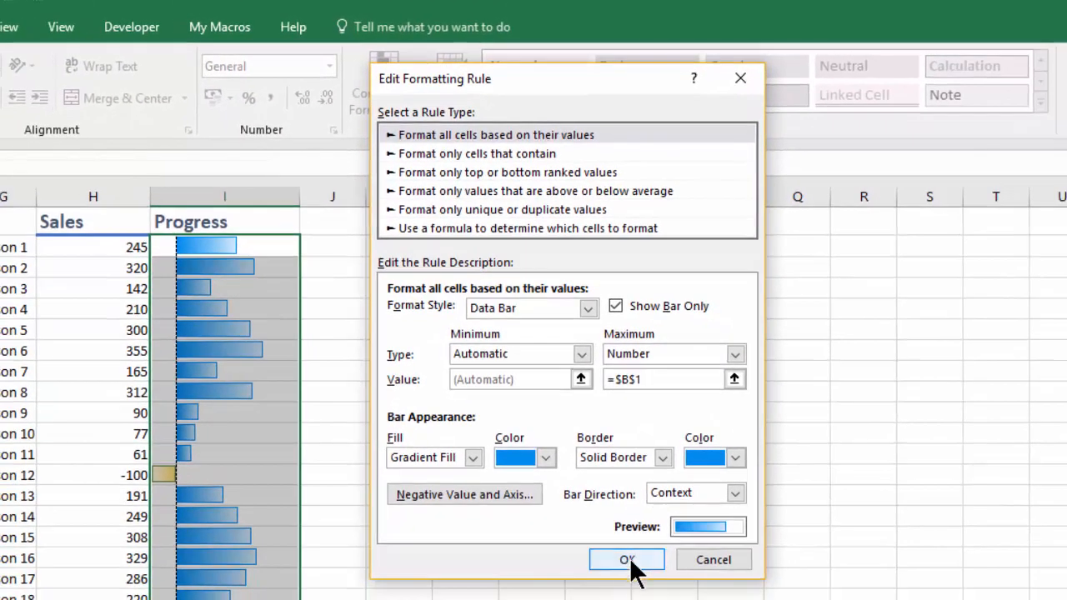
pyautogui.click(639, 582)
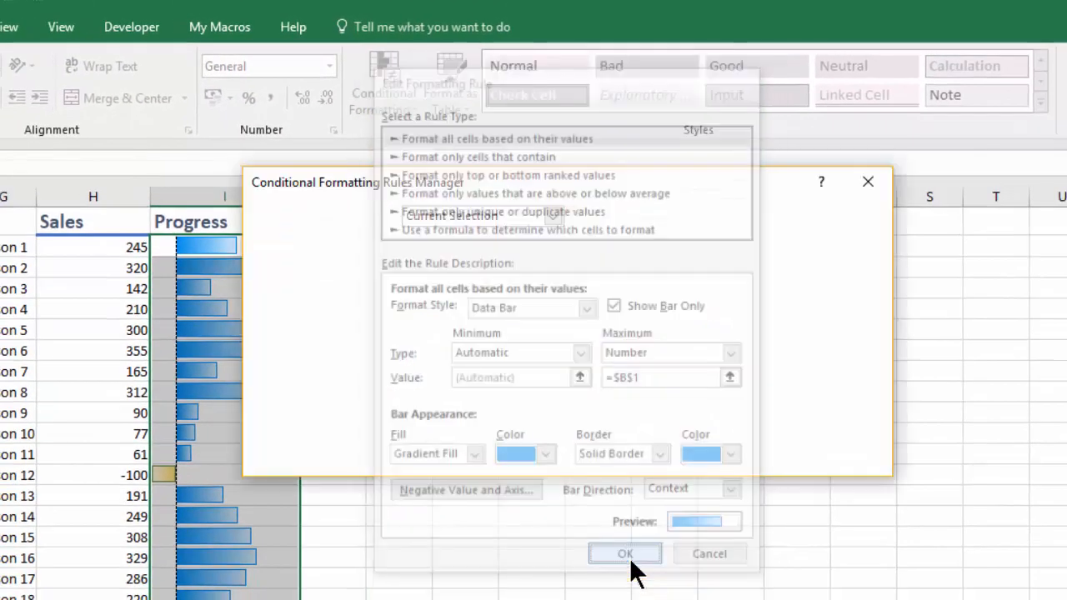
pyautogui.click(675, 460)
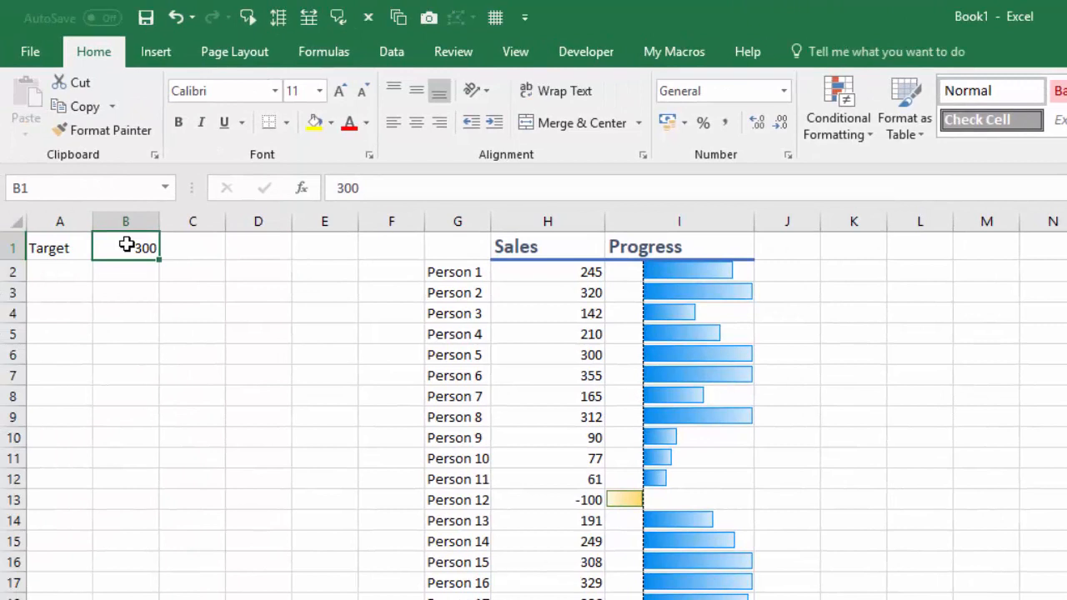
# Set the Target value in cell B1 to 500.
pyautogui.write('500')
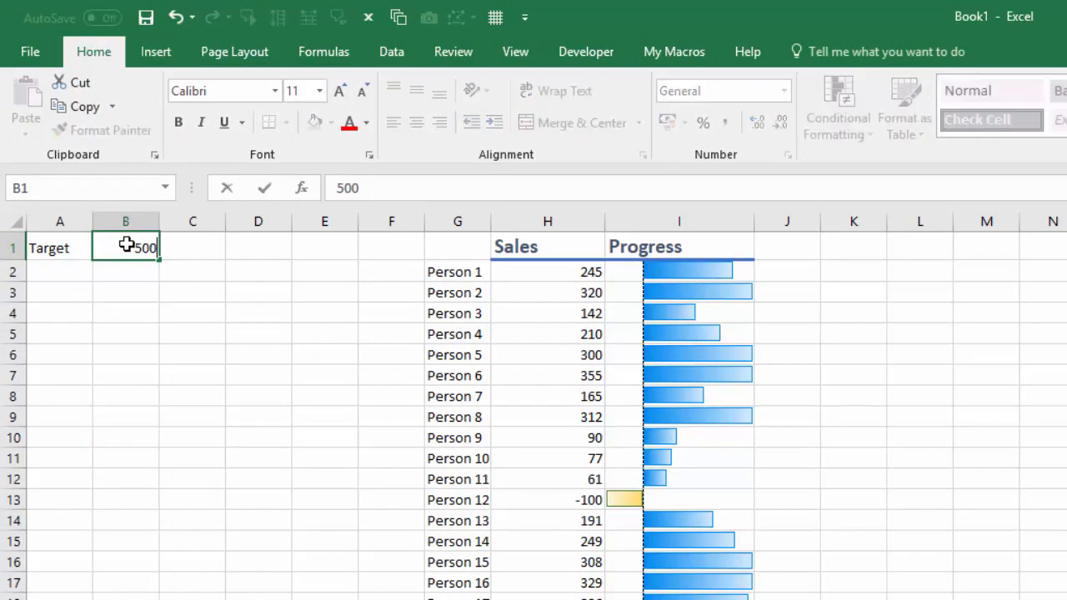
pyautogui.press('Return')
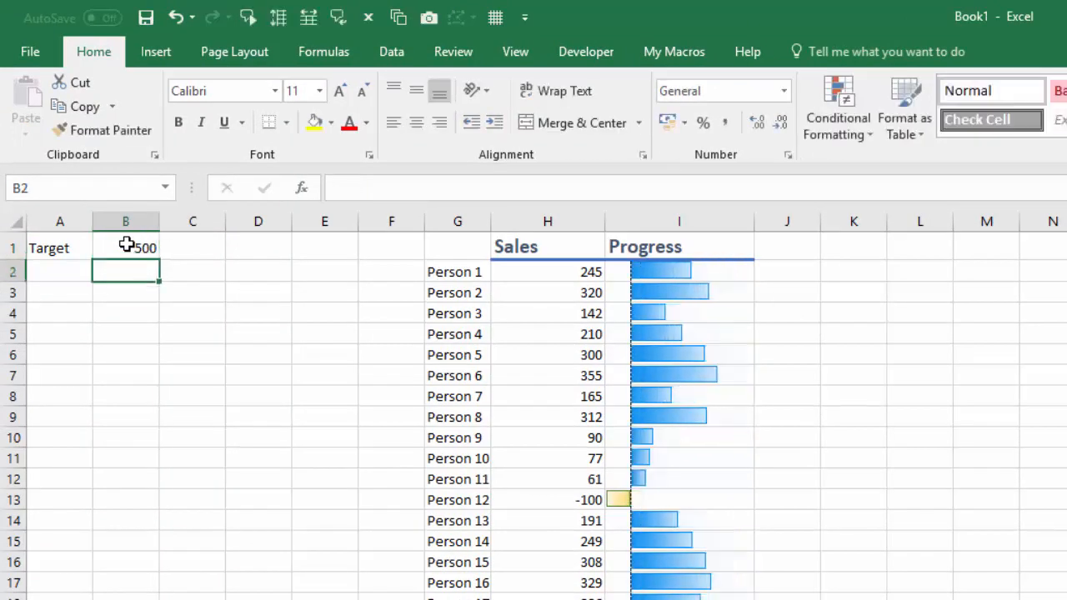